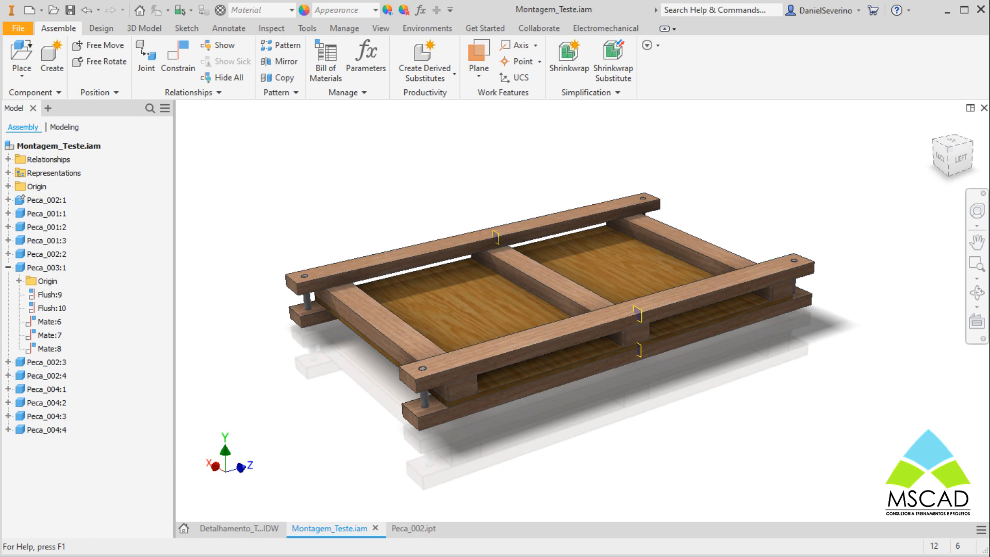
Step: Switch to the Detalhamento_Teste drawing and place a parts list of the 500 mm side view between it and the isometric view
middle_drag(420, 438, 395, 419)
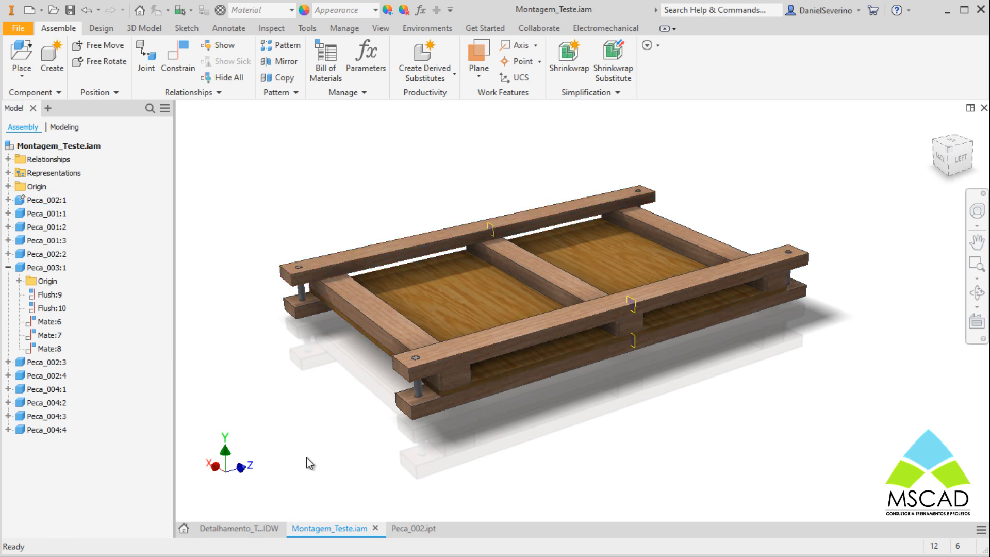
click(251, 527)
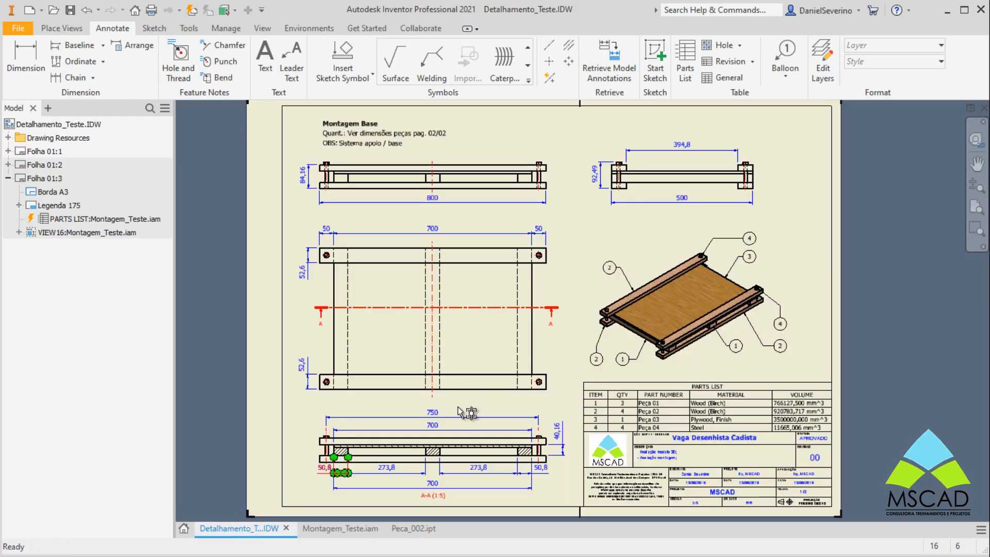
middle_drag(593, 326, 556, 364)
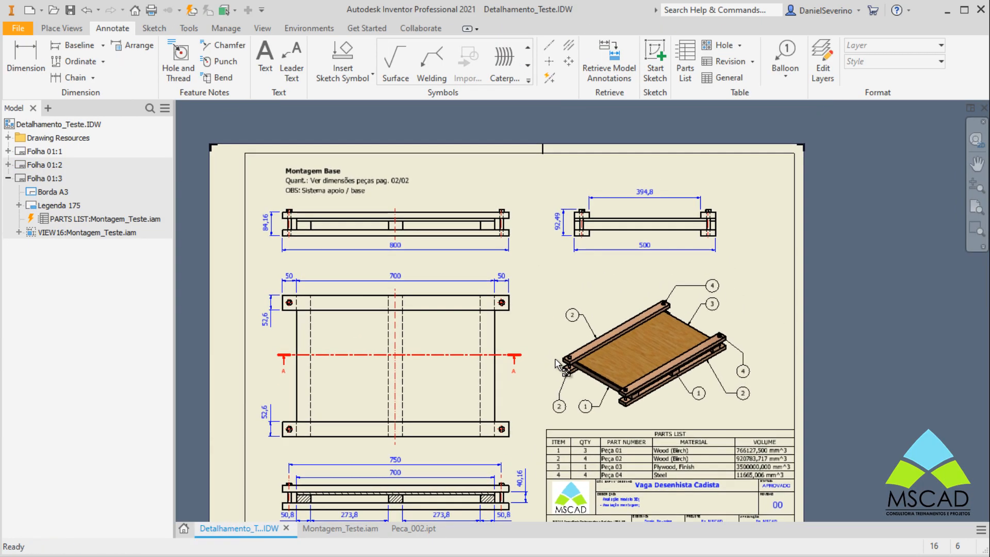
scroll(615, 256, down, 4)
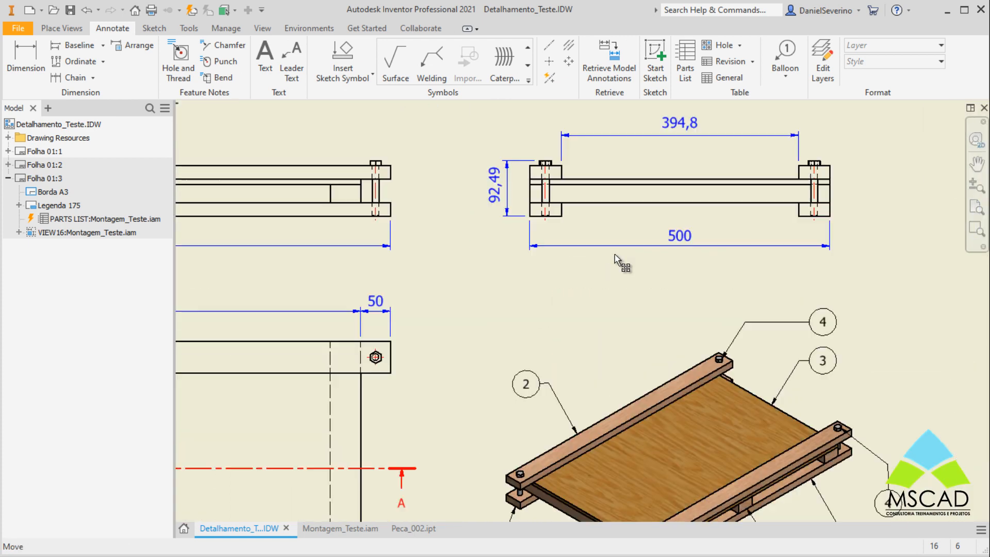
middle_drag(615, 256, 575, 270)
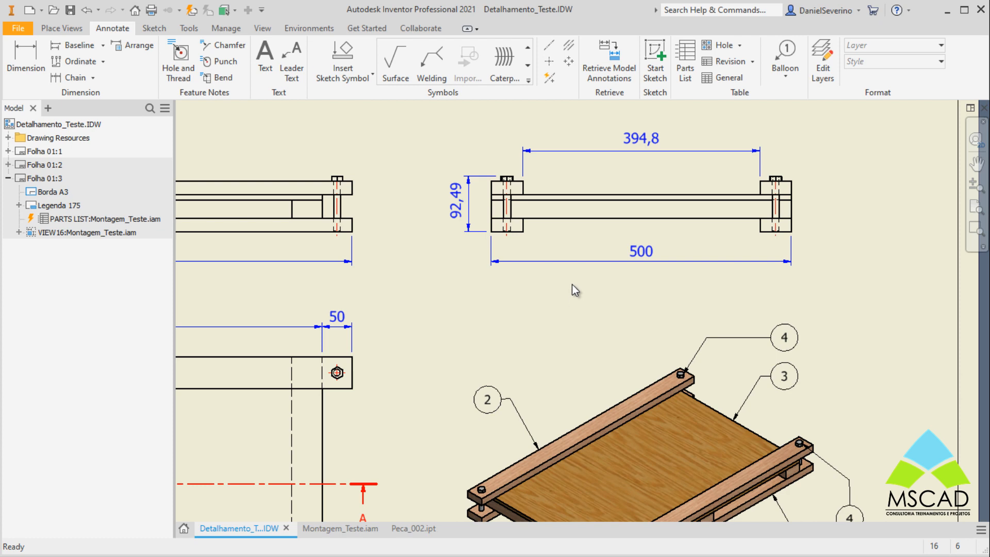
click(685, 56)
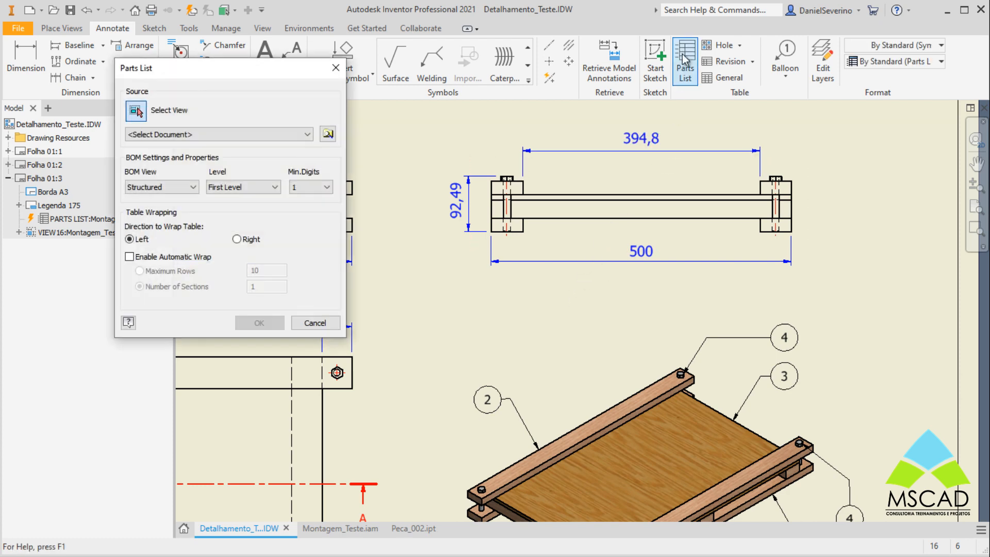
drag(255, 73, 294, 60)
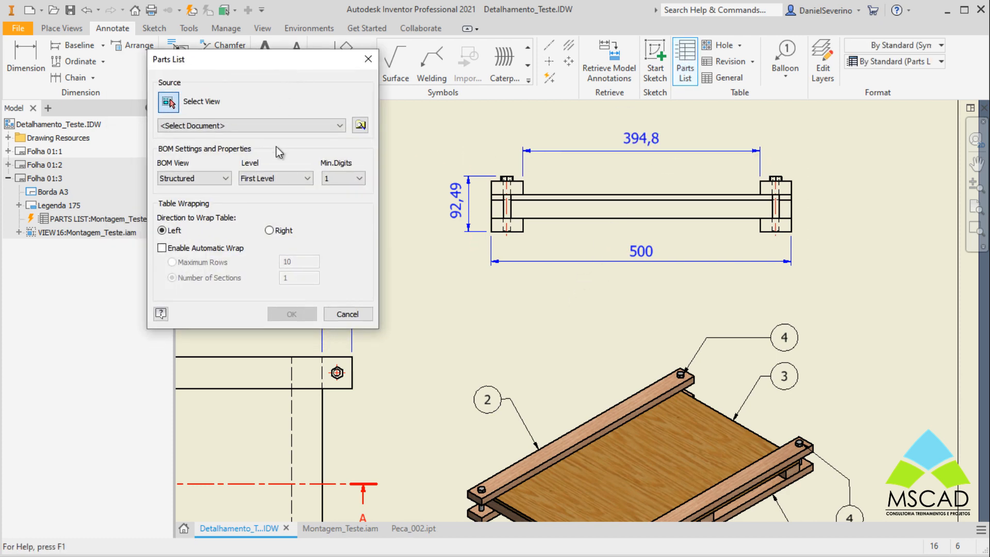
click(565, 227)
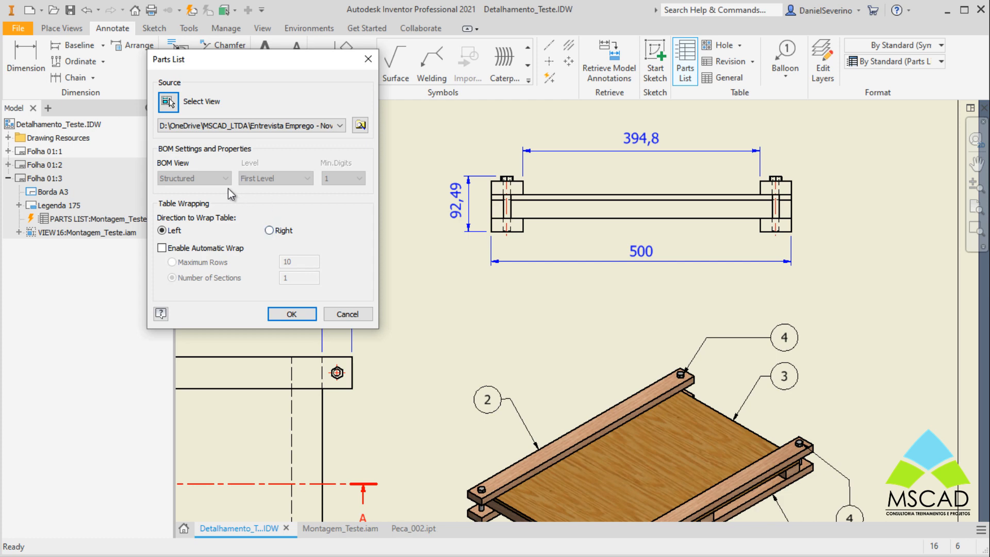
click(290, 314)
scroll(824, 274, down, 4)
scroll(805, 270, up, 3)
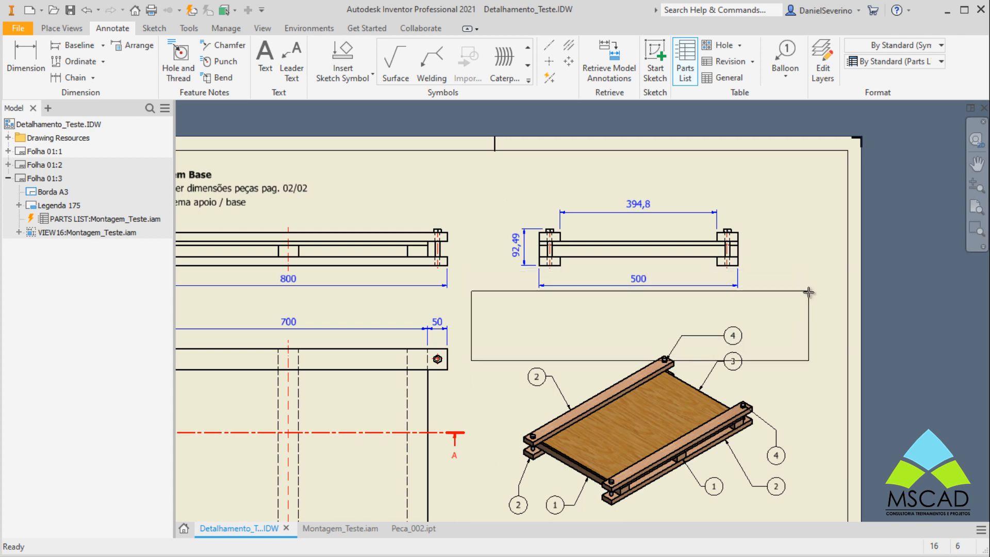
click(808, 292)
Step: Delete the isometric view of the assembly and move the new parts list down into the freed space
middle_drag(792, 411, 777, 295)
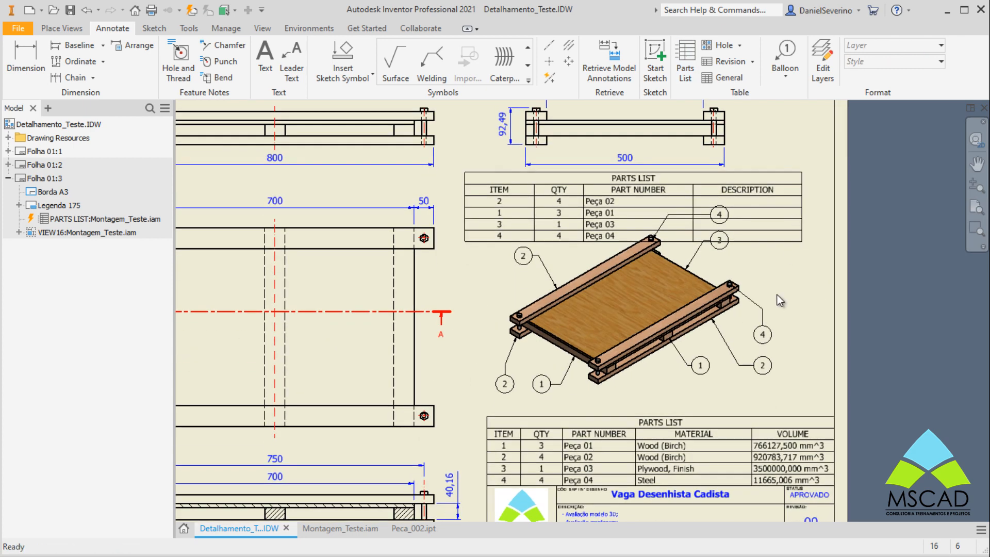
click(679, 377)
key(Delete)
key(Return)
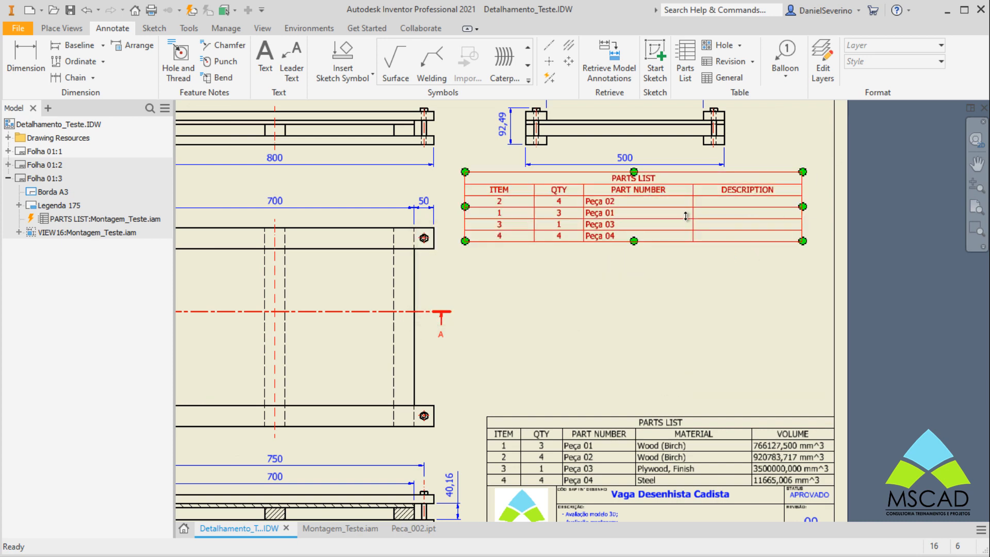
drag(643, 182, 663, 256)
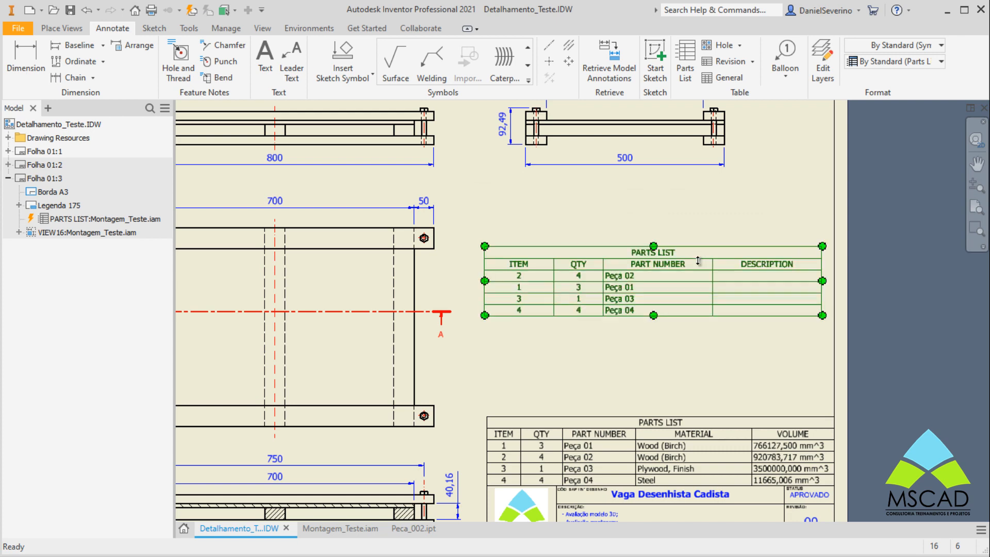
Step: Add the ESTIMATED COST property as a column after DESCRIPTION in the new parts list
scroll(689, 270, up, 5)
scroll(685, 268, down, 2)
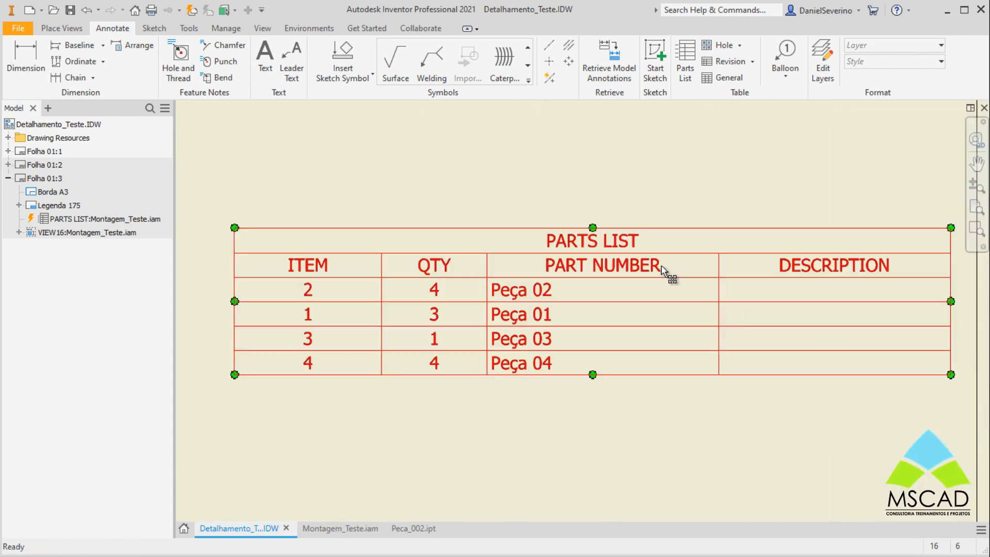
key(Escape)
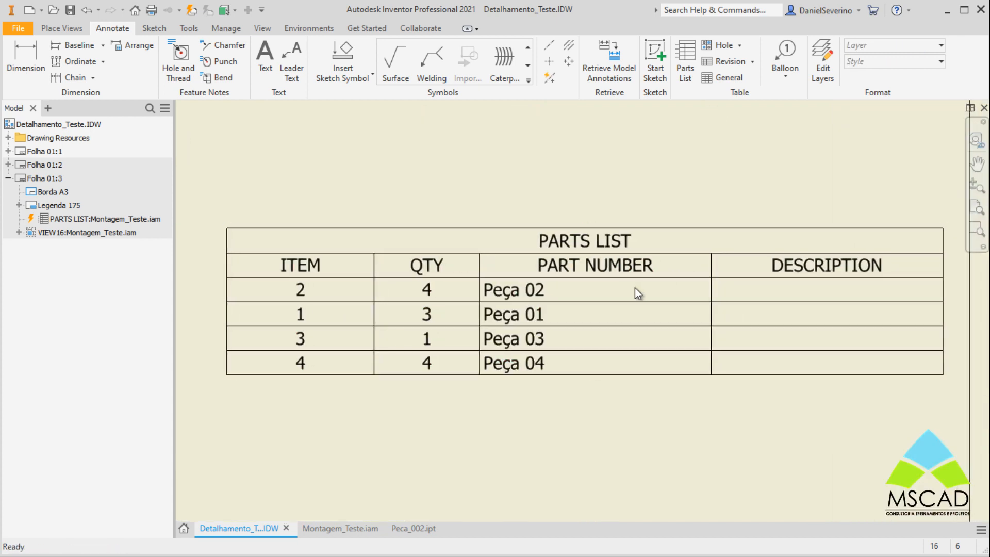
double_click(639, 267)
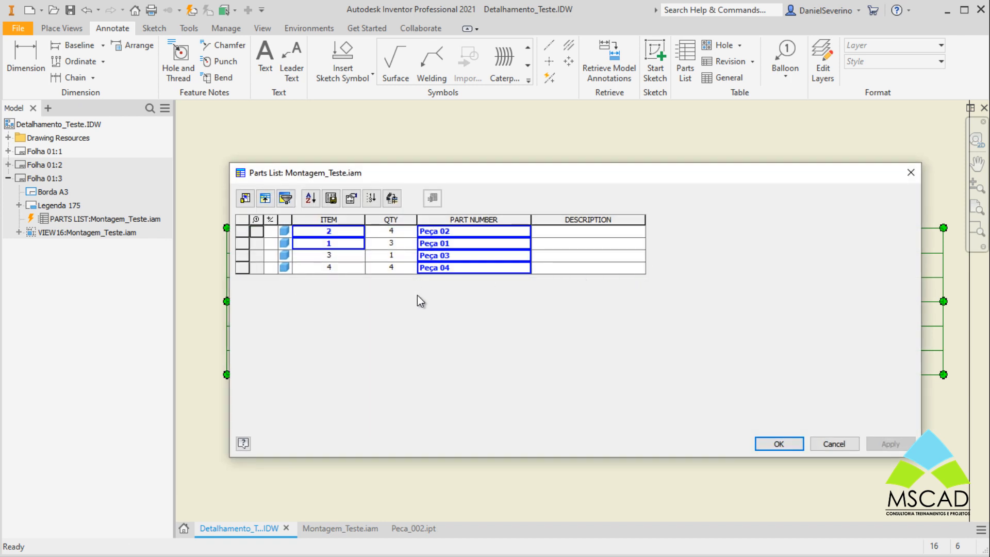
click(246, 198)
drag(425, 258, 420, 289)
click(292, 320)
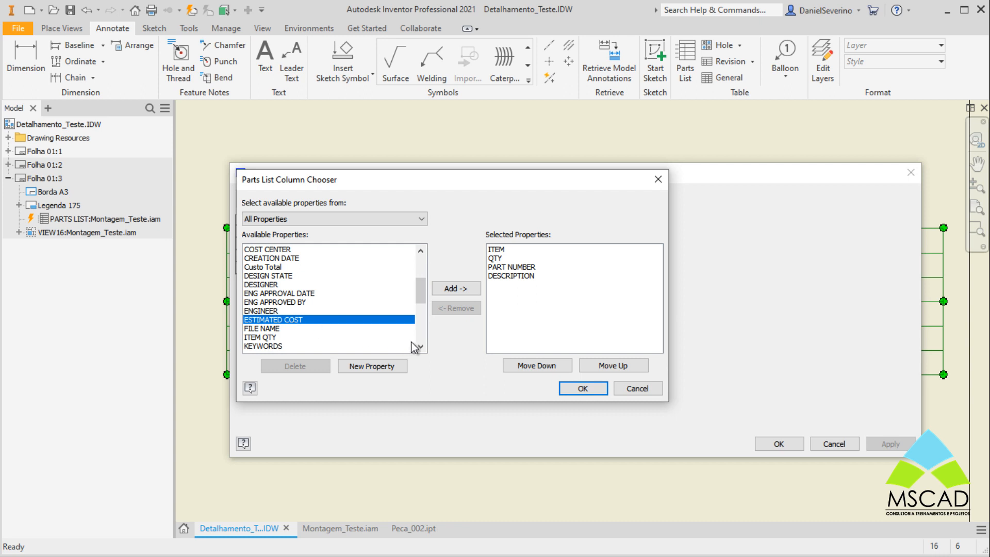
click(456, 289)
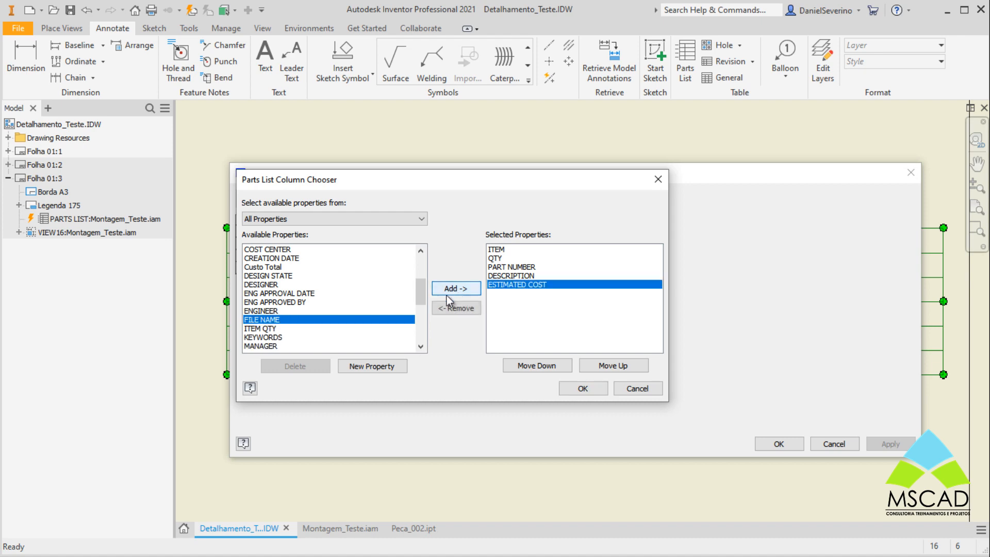
drag(496, 181, 601, 202)
click(689, 409)
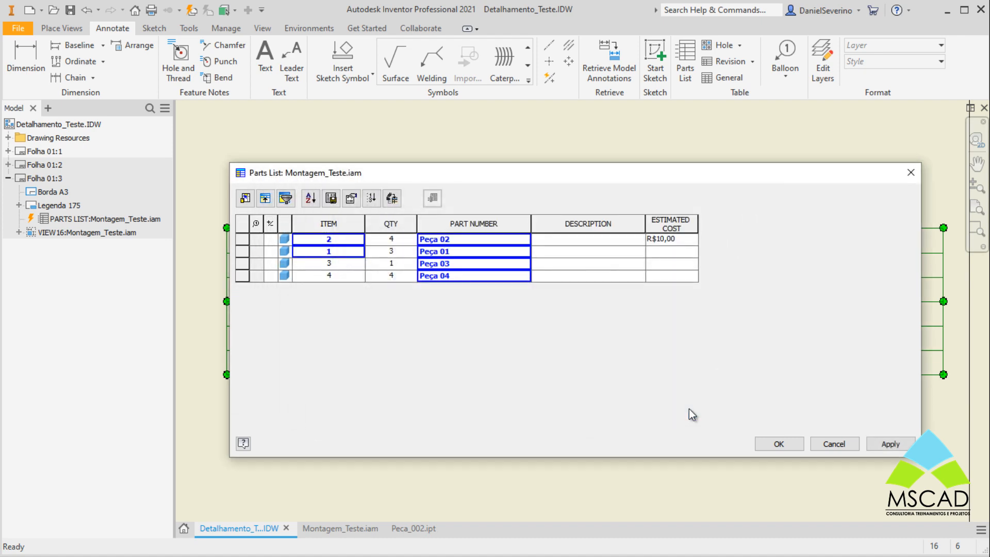
click(672, 240)
double_click(672, 240)
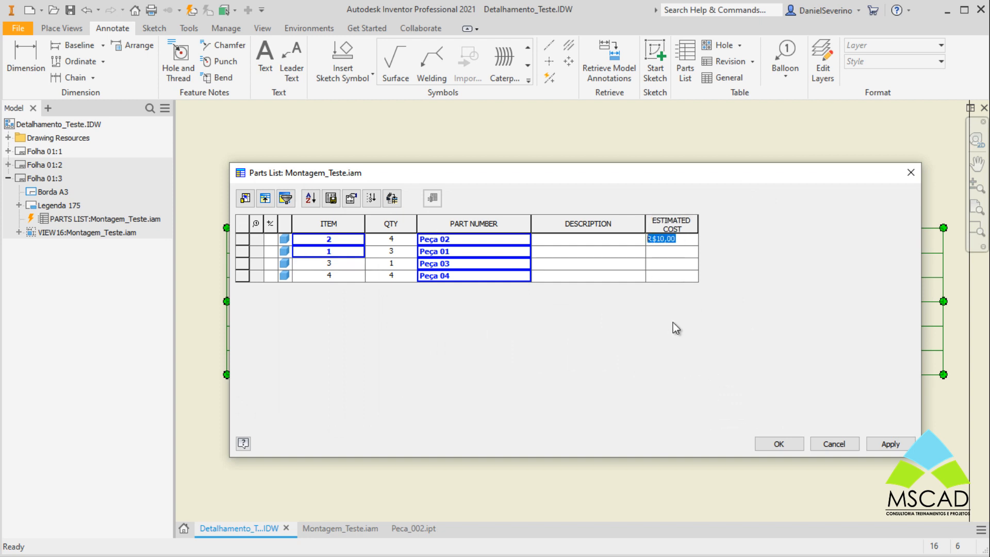
click(779, 443)
Step: Resize the parts list columns, narrowing ITEM and QTY and widening ESTIMATED COST until its heading fits on one line
scroll(768, 423, up, 2)
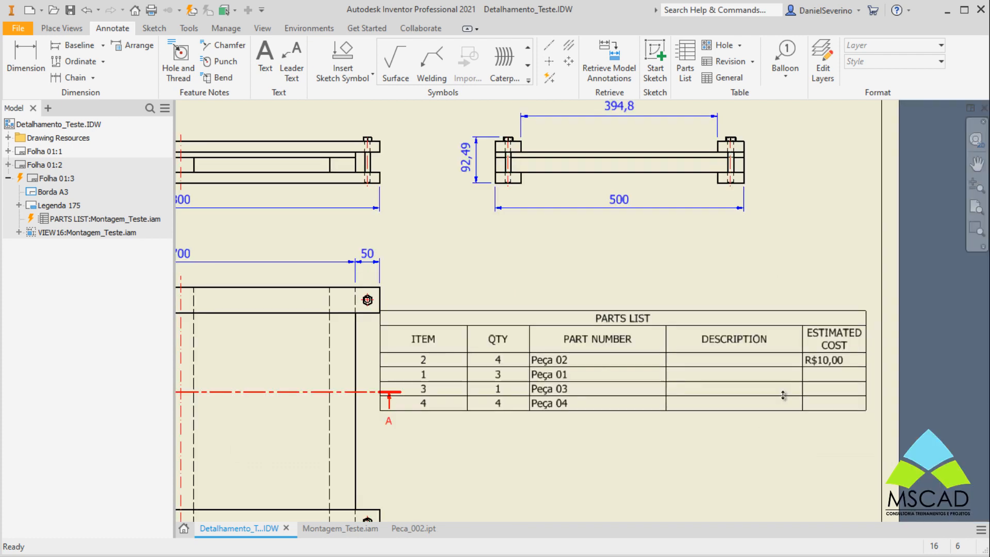
drag(467, 360, 446, 360)
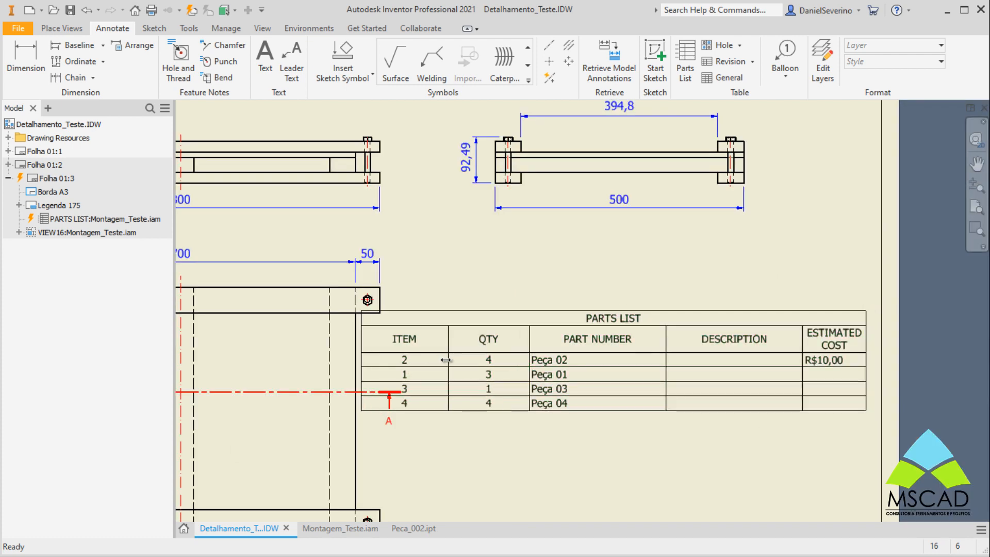
drag(361, 348, 394, 347)
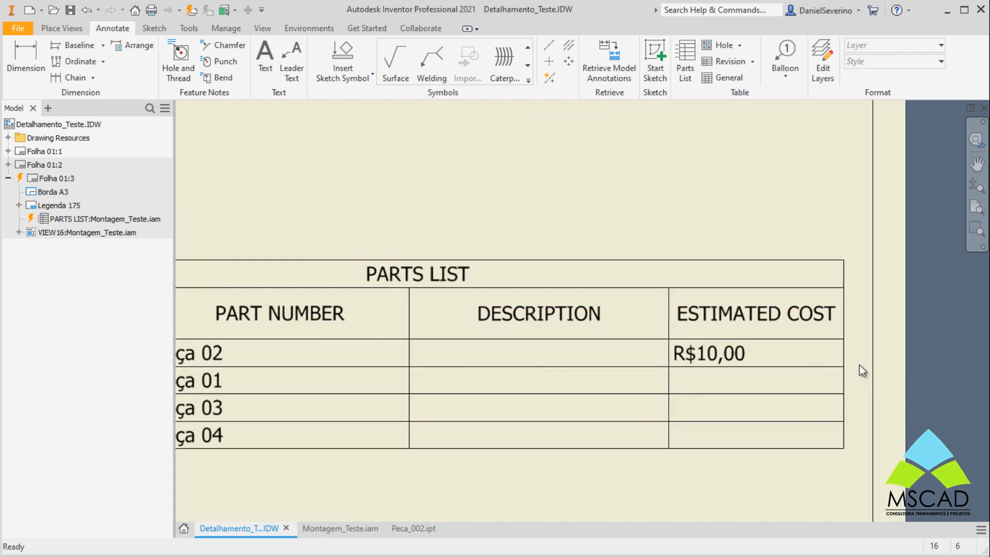
scroll(802, 372, down, 4)
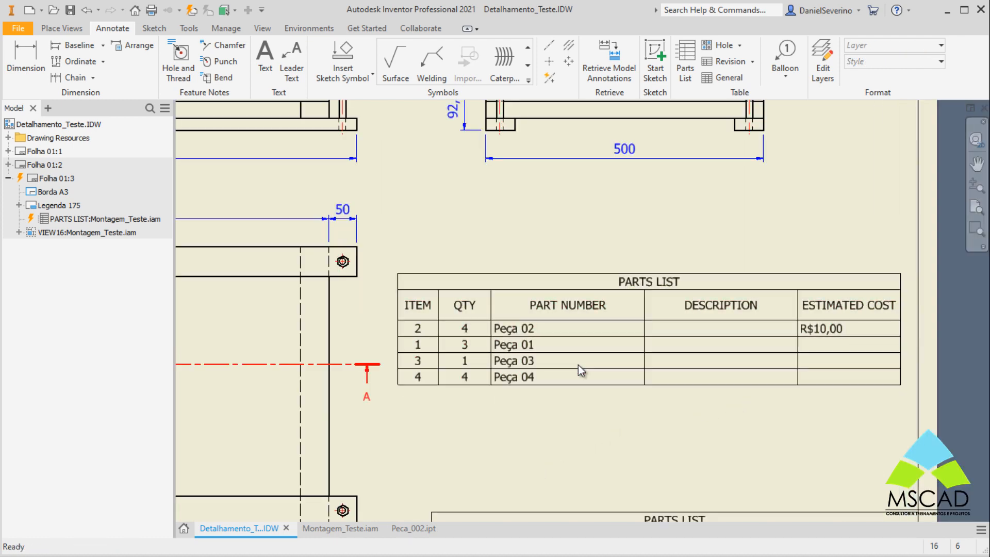
Step: Check the Estimated Cost in the project iProperties of Peca_002 and locate its occurrences in the Montagem_Teste assembly
click(422, 529)
right_click(32, 124)
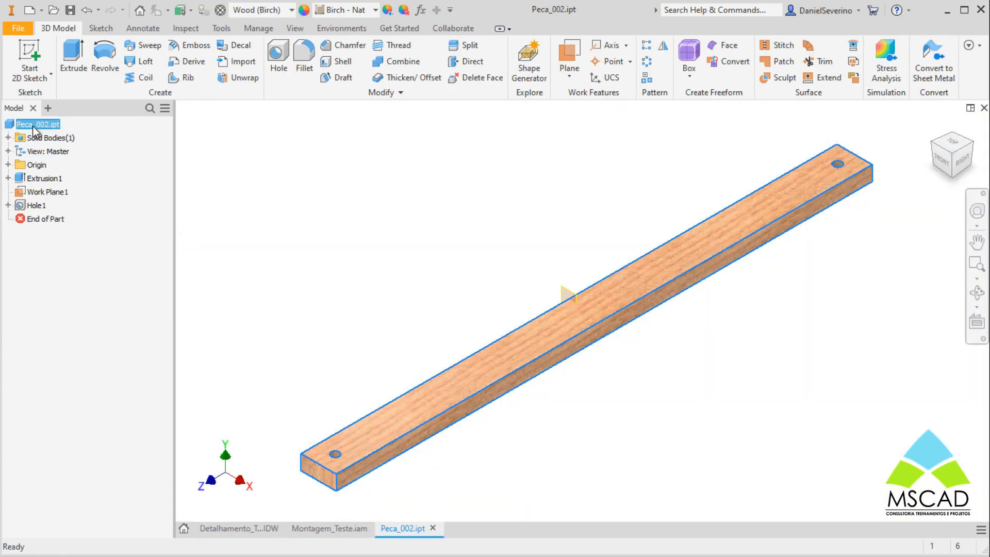
click(64, 291)
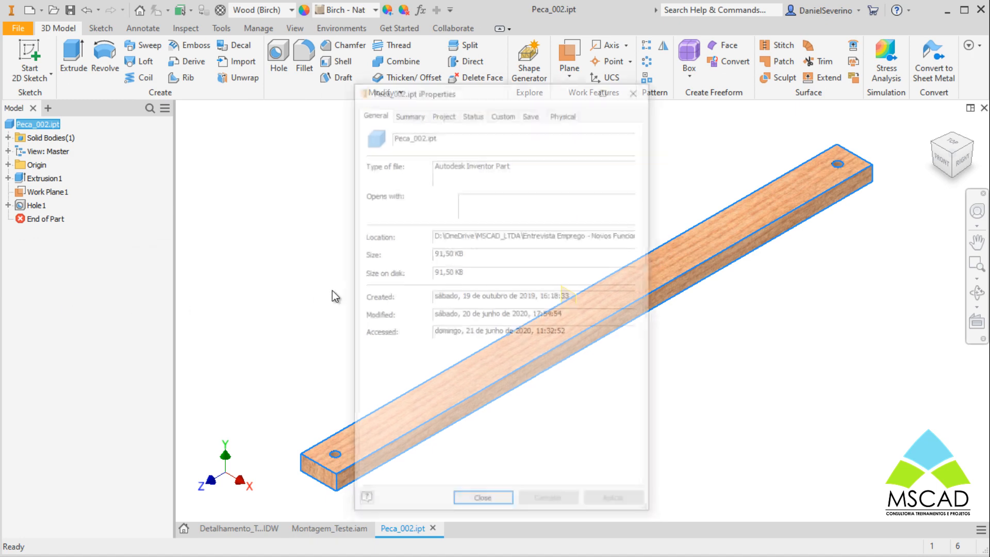
click(443, 112)
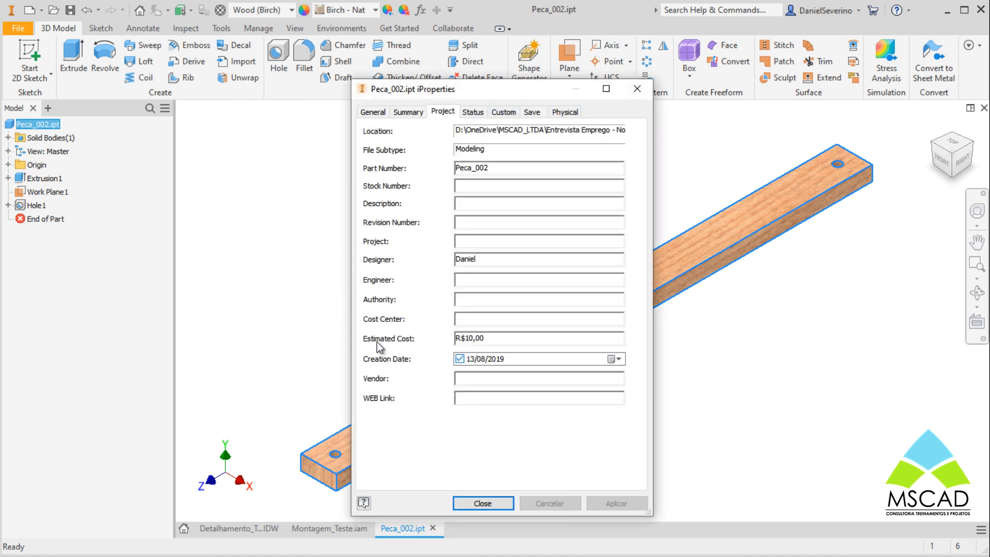
drag(492, 337, 448, 339)
click(500, 506)
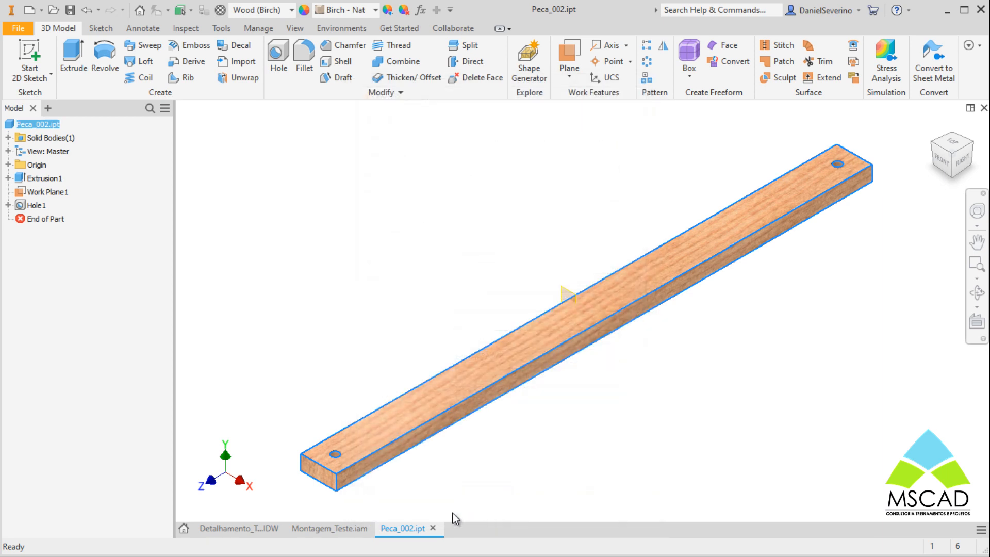
click(351, 531)
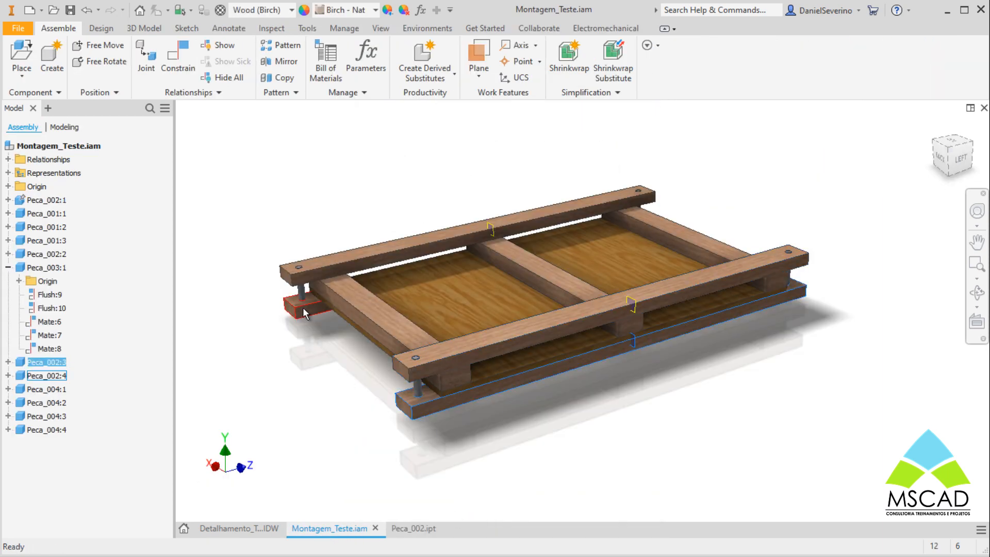
click(46, 254)
Step: Return to the Detalhamento_Teste drawing and activate sheet Folha 01:1
click(240, 528)
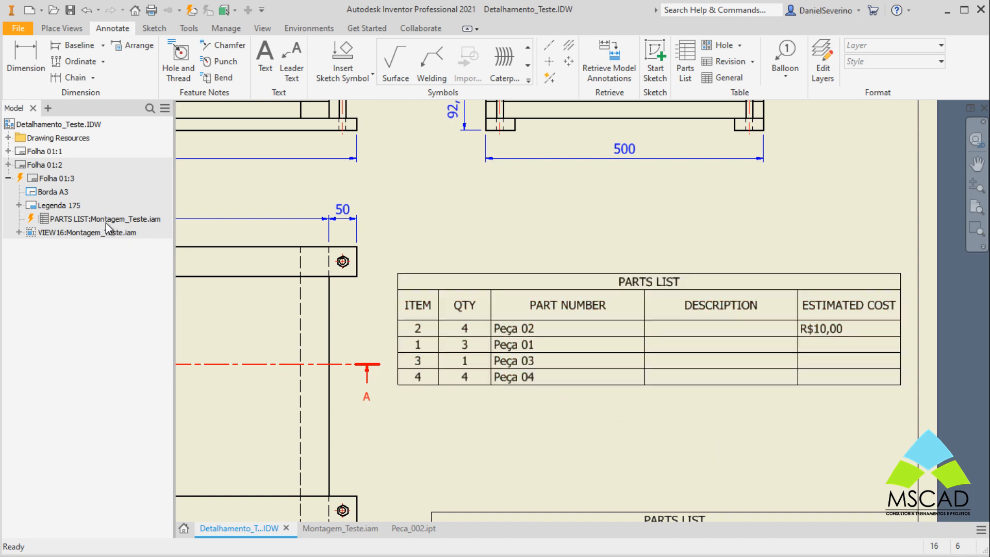
click(22, 166)
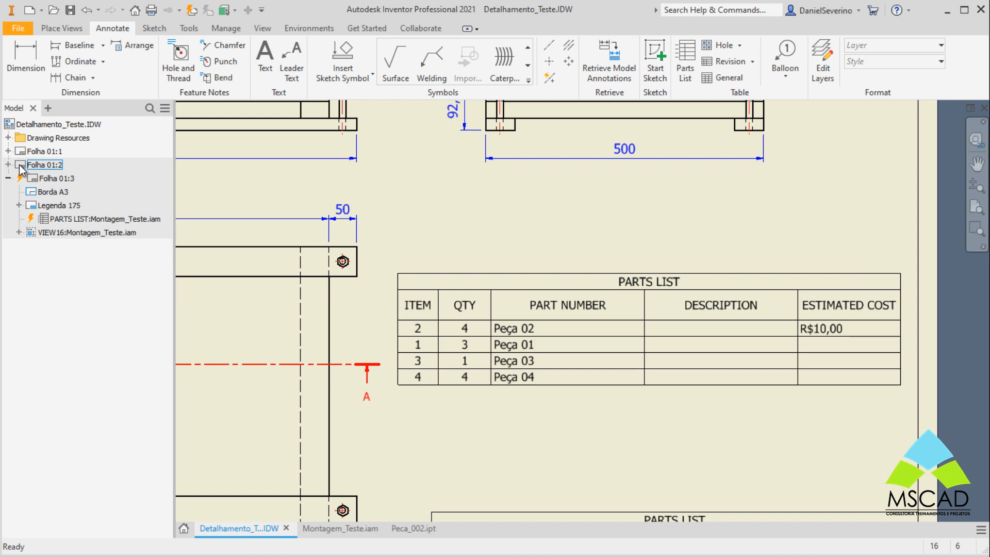
double_click(22, 166)
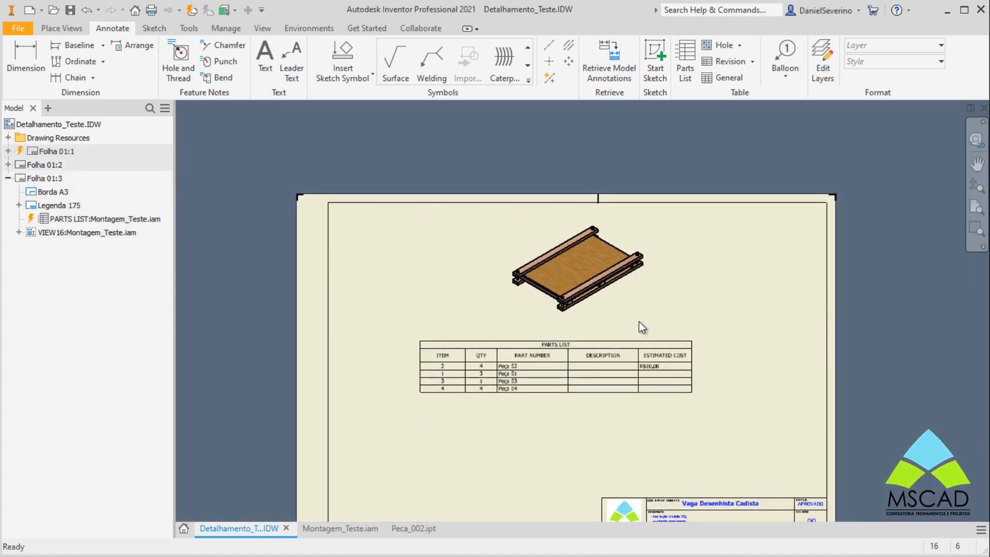
Step: Open the Montagem_Teste parts list for editing and bring up its column chooser
key(F2)
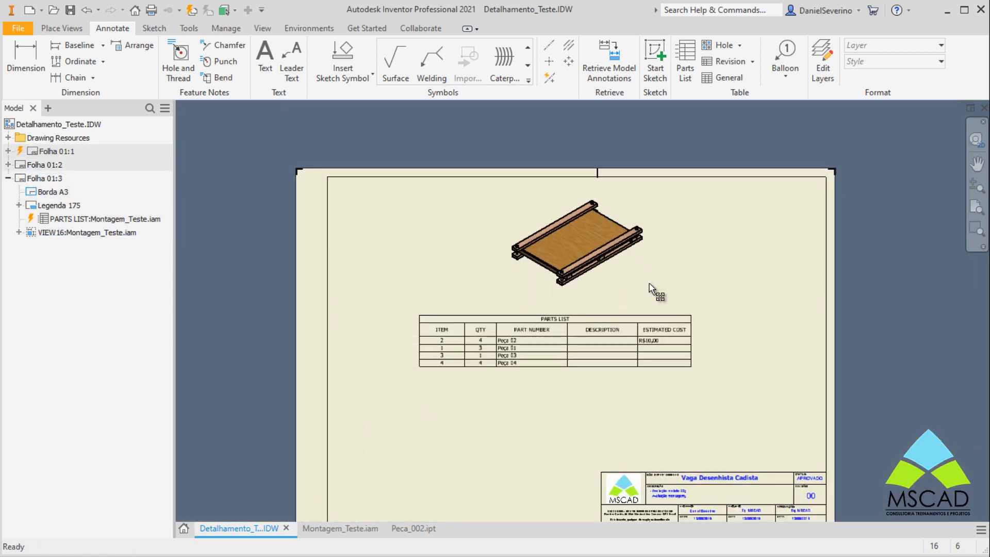
drag(648, 274, 576, 254)
scroll(524, 262, up, 3)
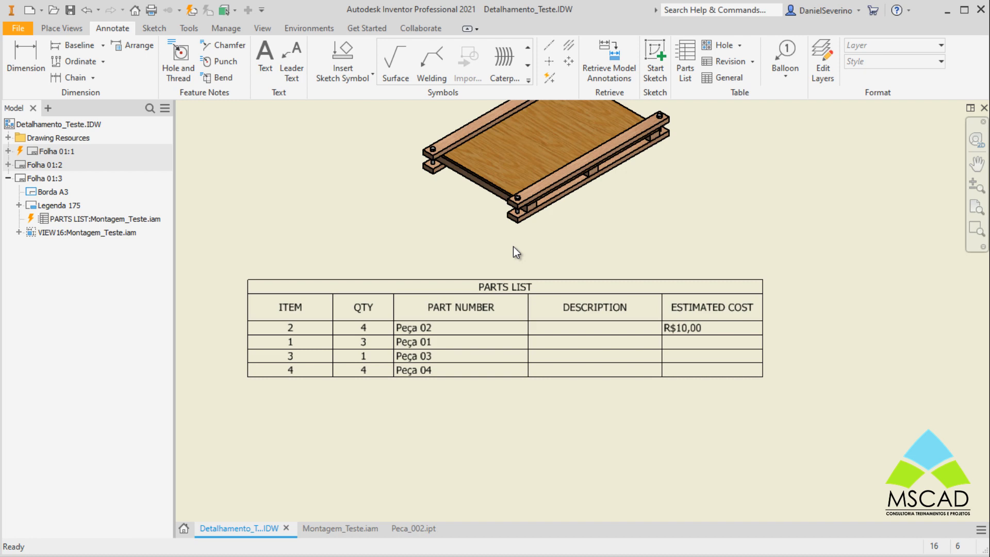
click(475, 315)
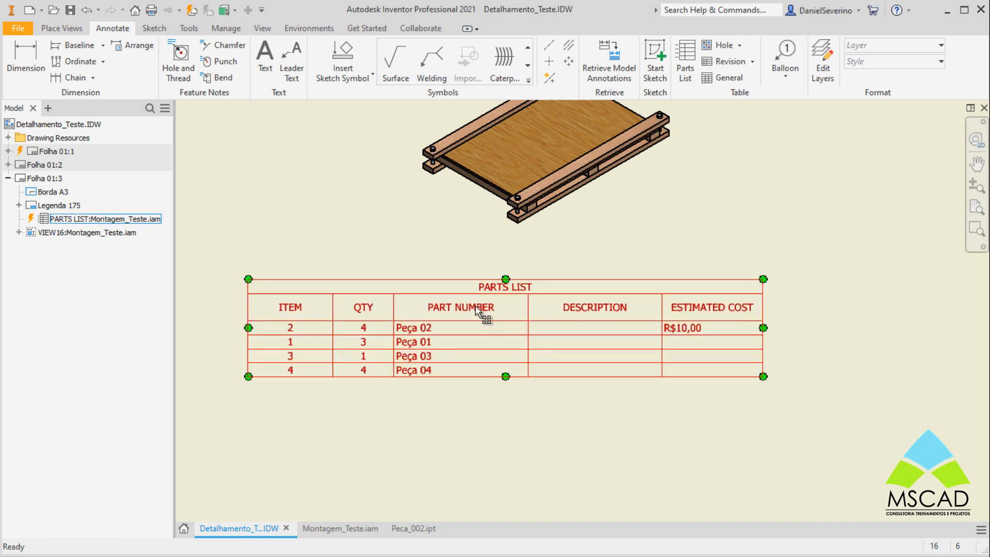
right_click(475, 310)
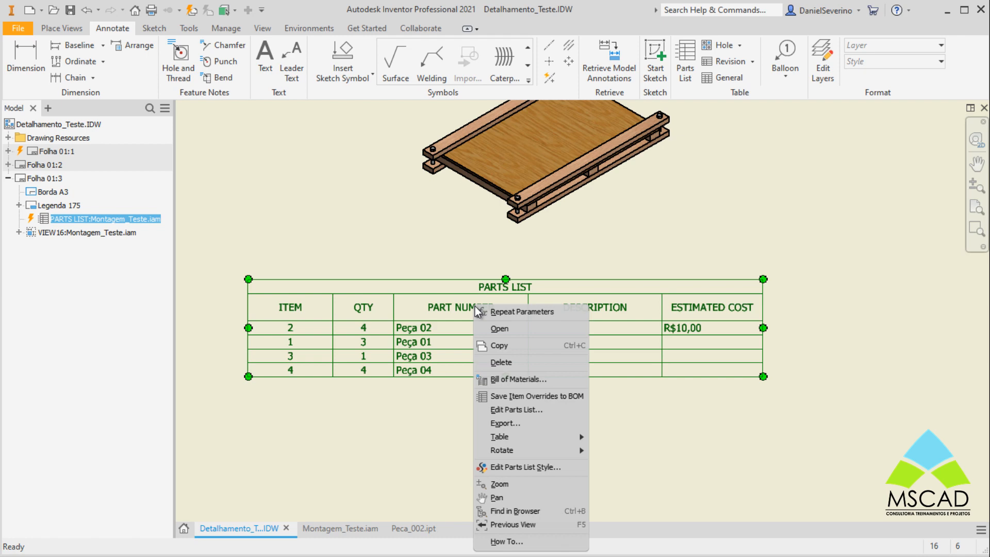
click(527, 411)
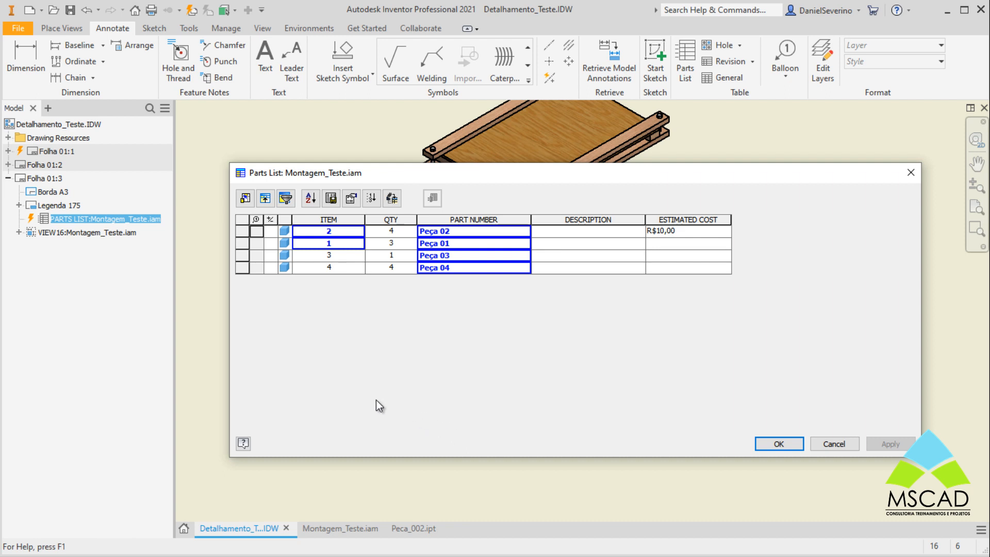
click(245, 198)
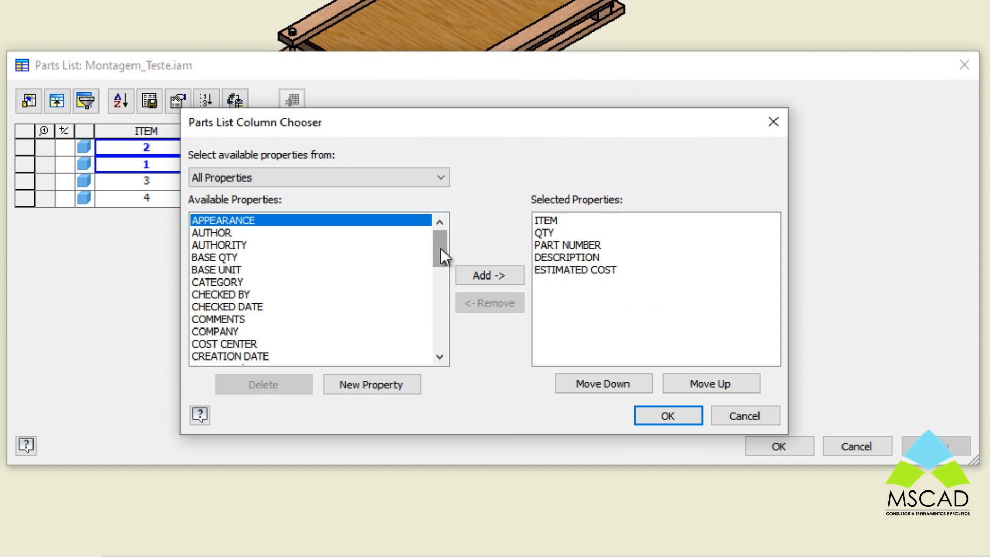
Step: Define a new property named Custo Total Peça and add it as a column after ESTIMATED COST
drag(440, 247, 443, 277)
click(597, 270)
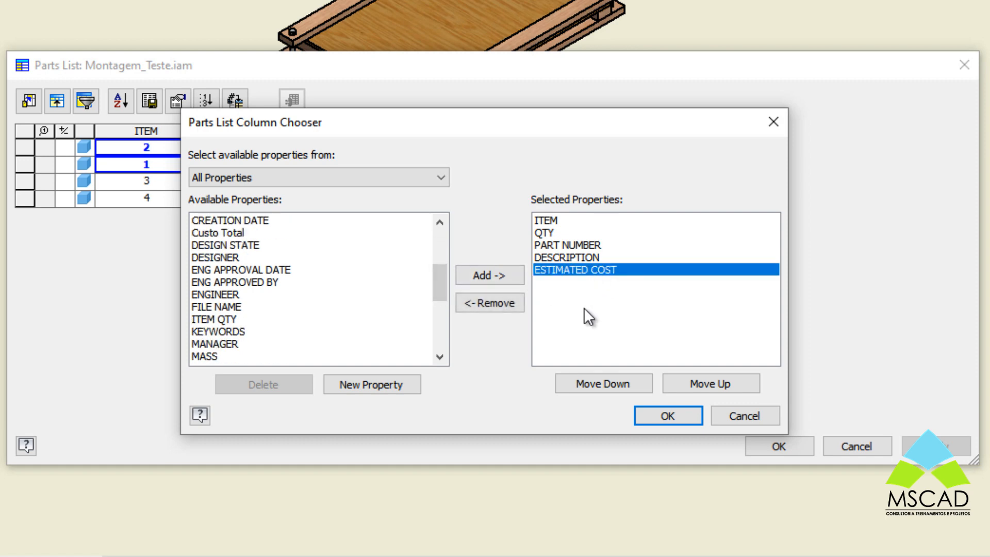
drag(436, 266, 447, 336)
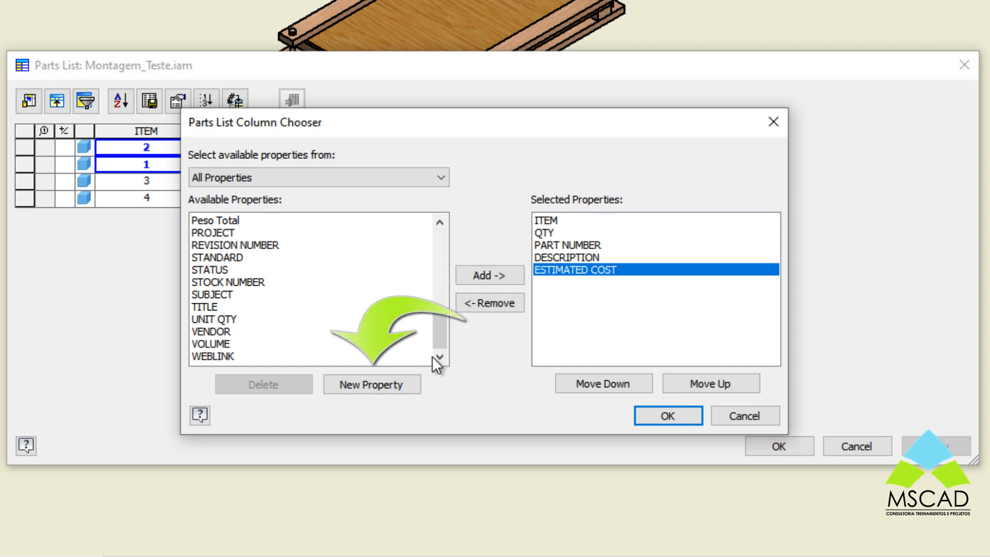
click(378, 391)
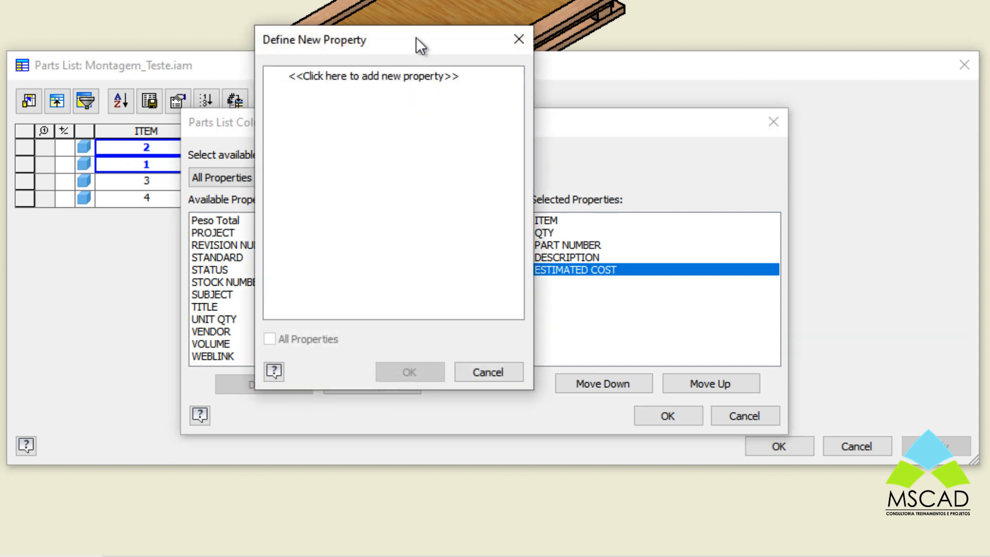
drag(416, 36, 469, 26)
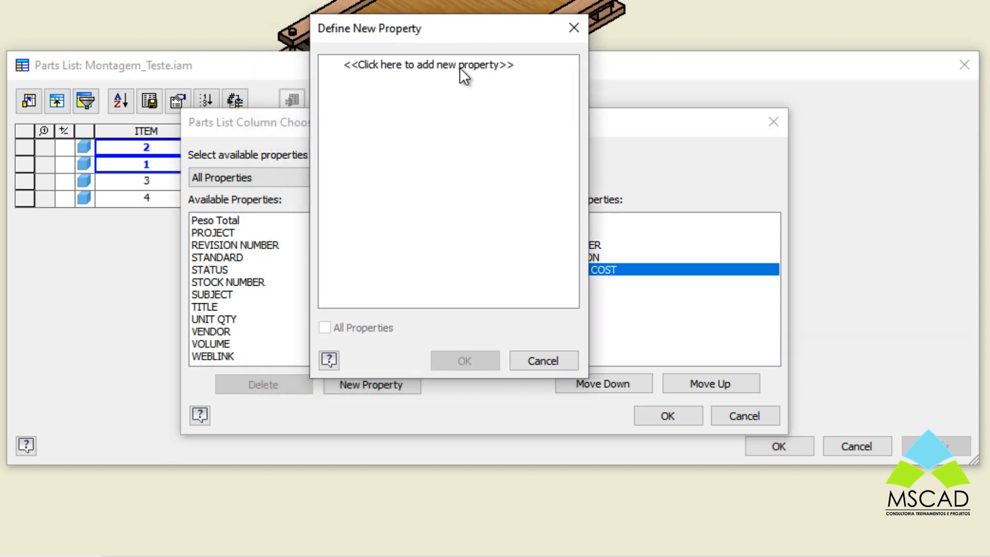
click(408, 66)
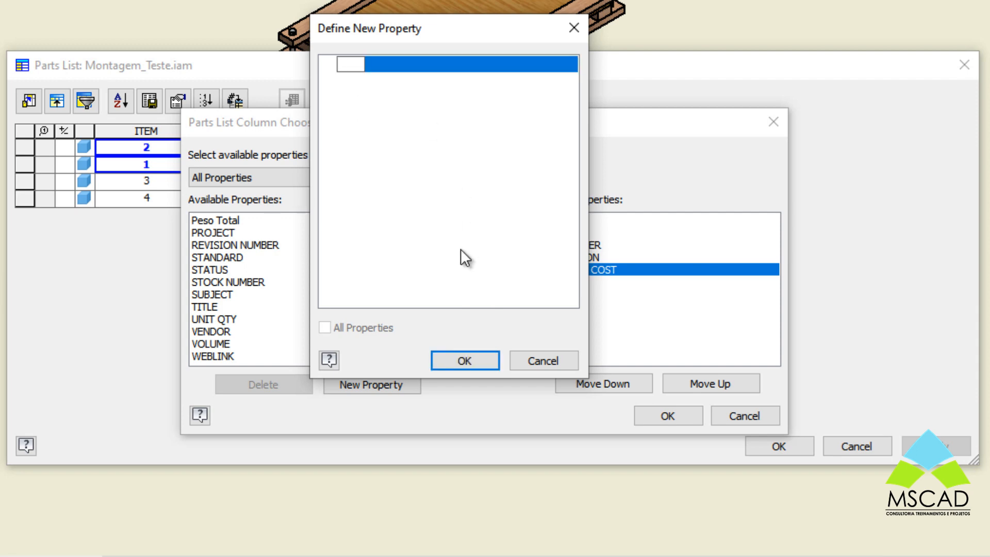
text(Custo Total Peça)
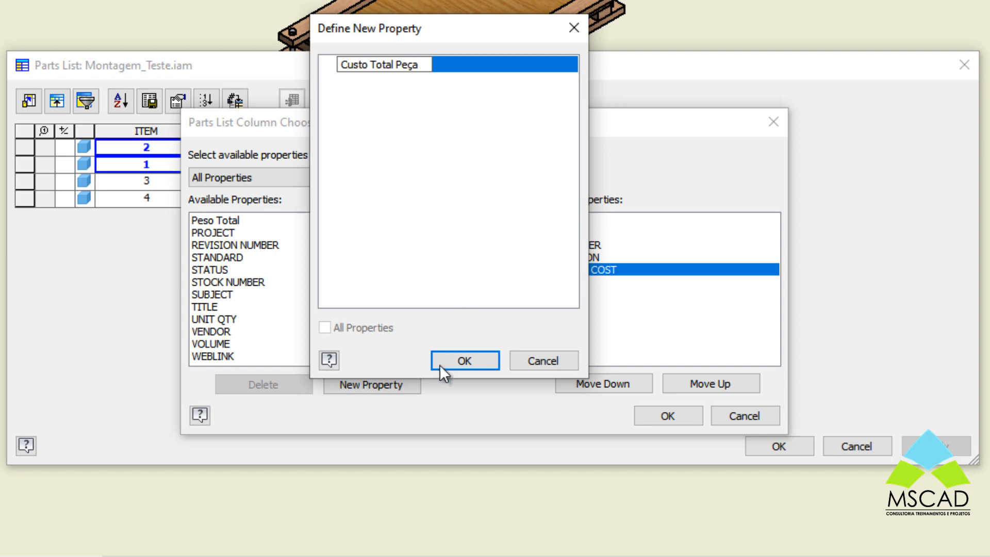
click(459, 361)
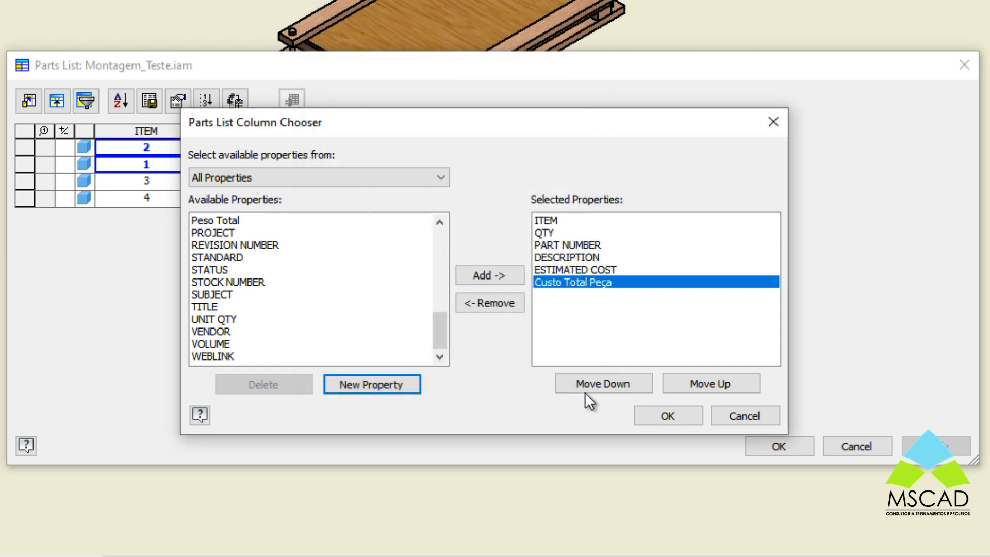
click(649, 413)
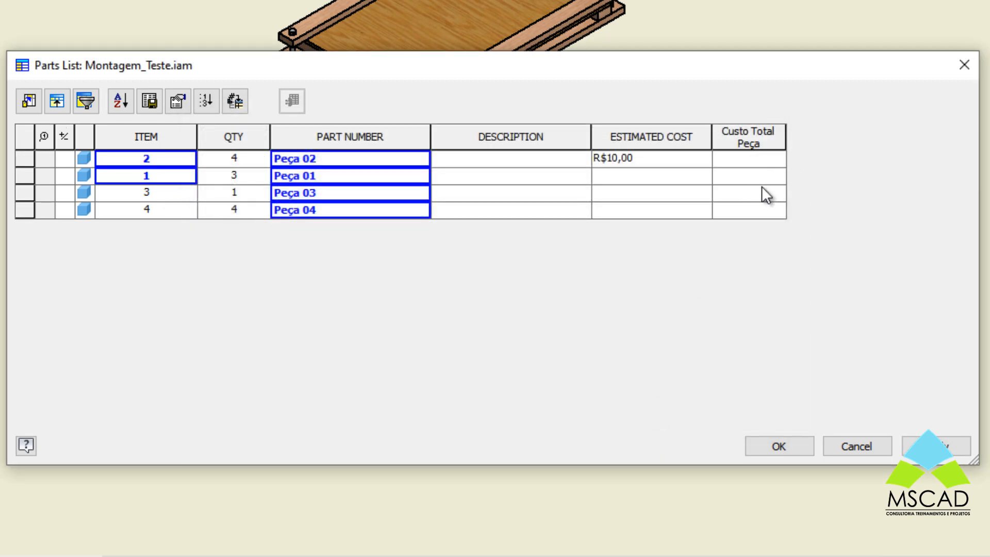
Step: Enable value substitution for the Custo Total Peça column, using the value of the ESTIMATED COST property
right_click(750, 135)
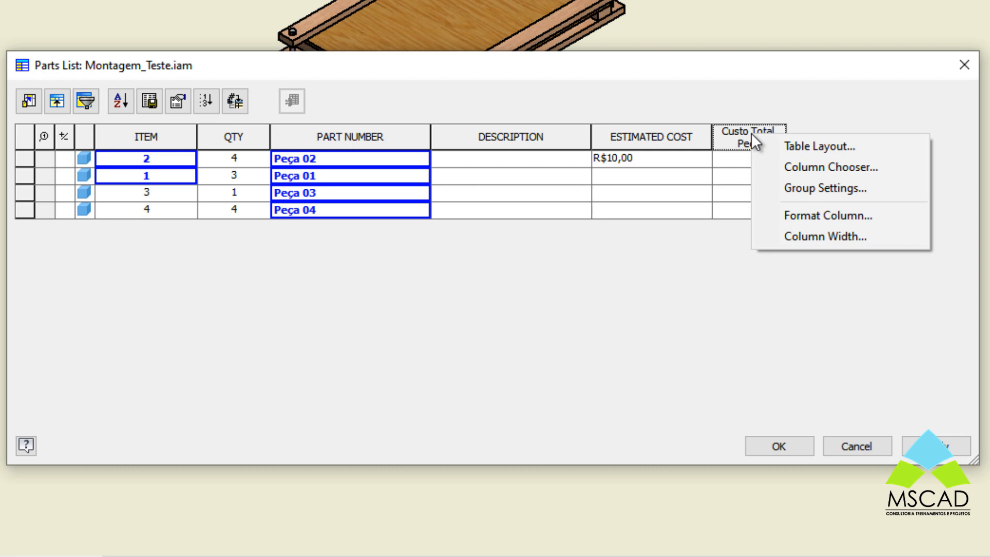
click(776, 214)
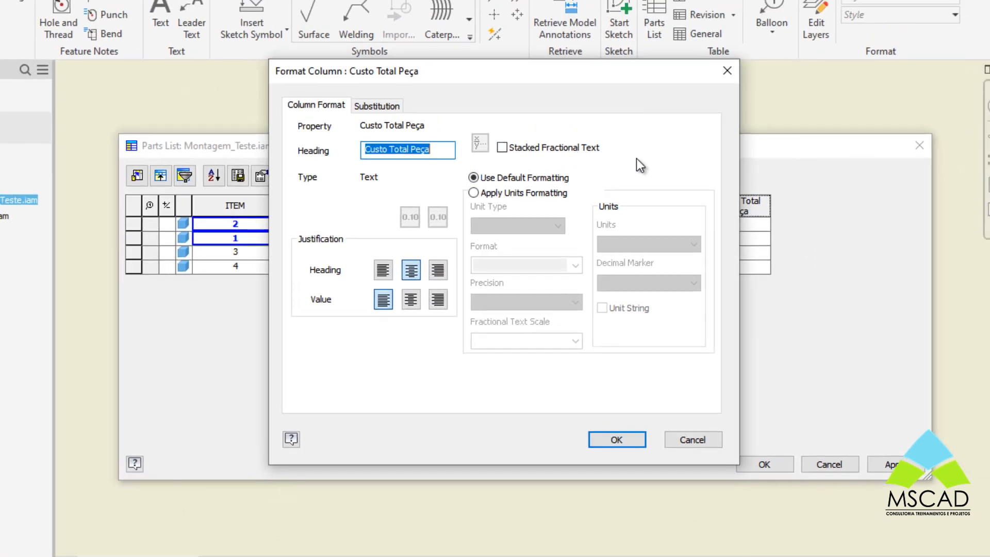
click(382, 109)
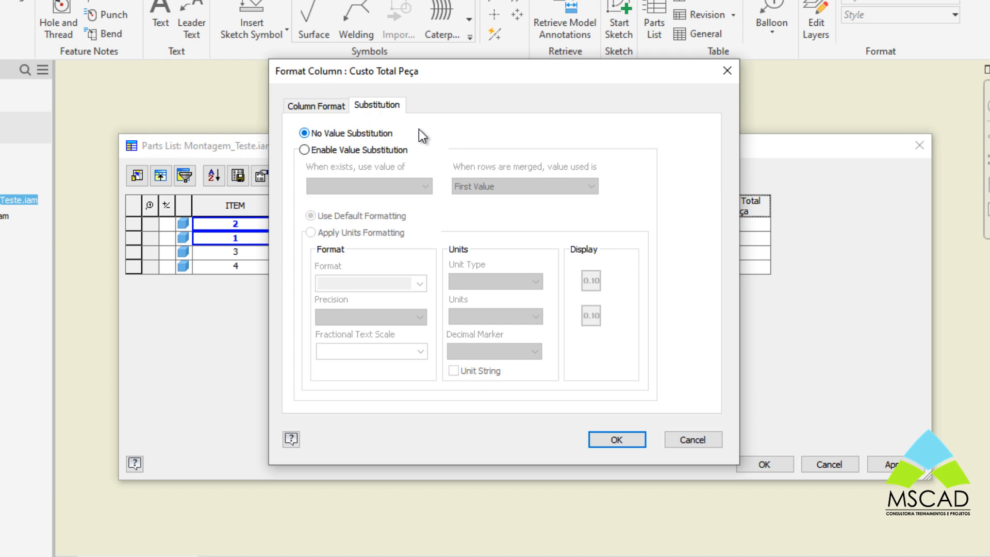
click(381, 150)
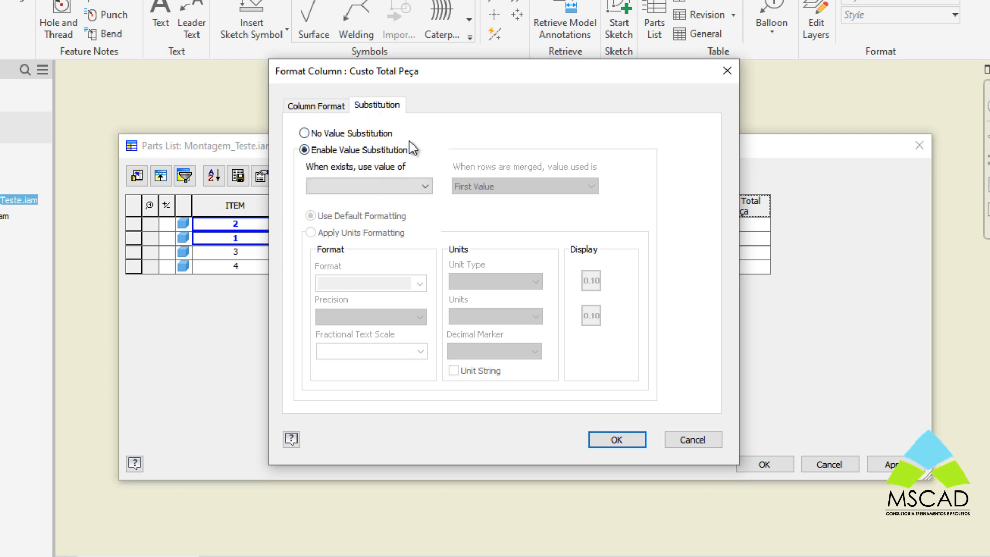
click(408, 186)
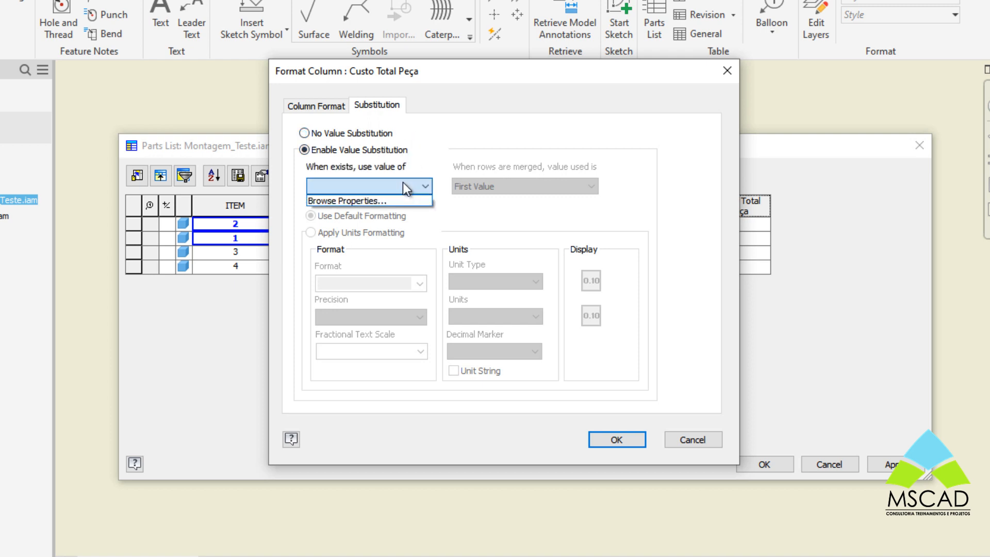
click(364, 201)
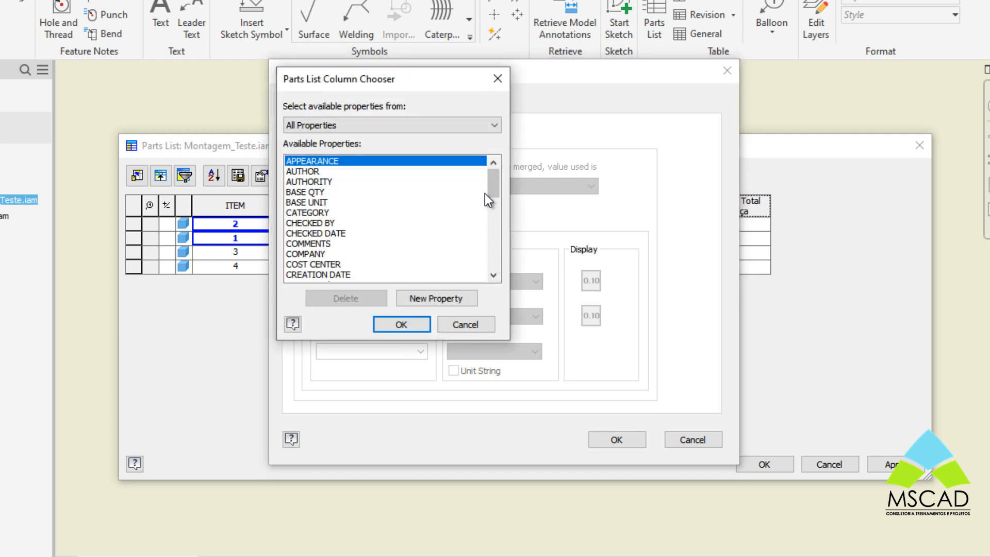
drag(490, 183, 493, 215)
click(337, 243)
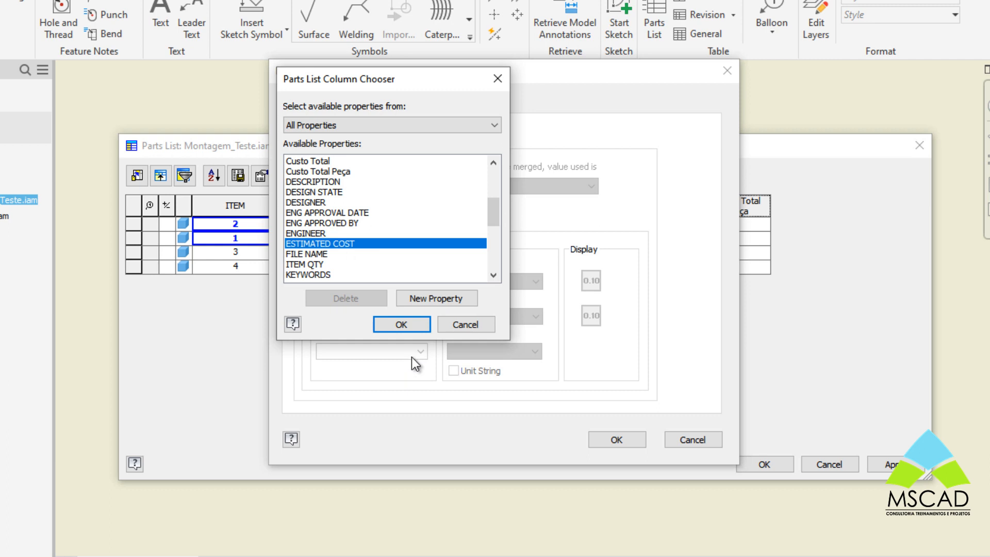
click(402, 324)
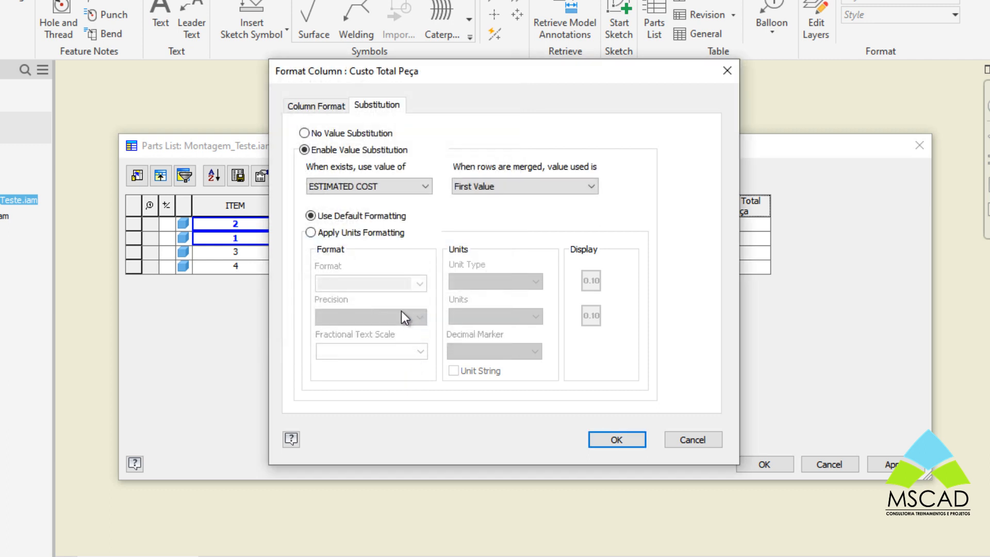
Step: Set the value used for merged rows in the Custo Total Peça column to Sum of Values and accept the parts list
click(481, 191)
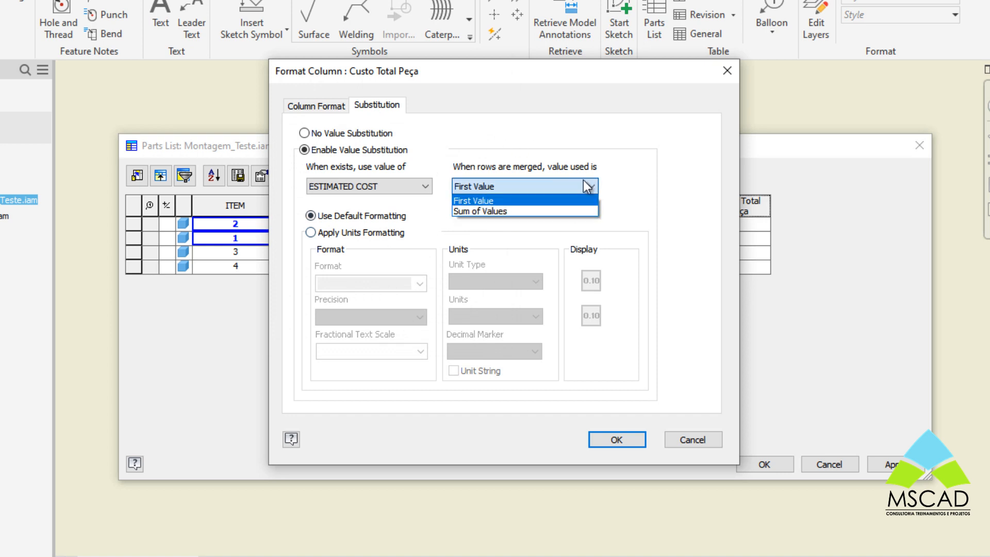
click(519, 211)
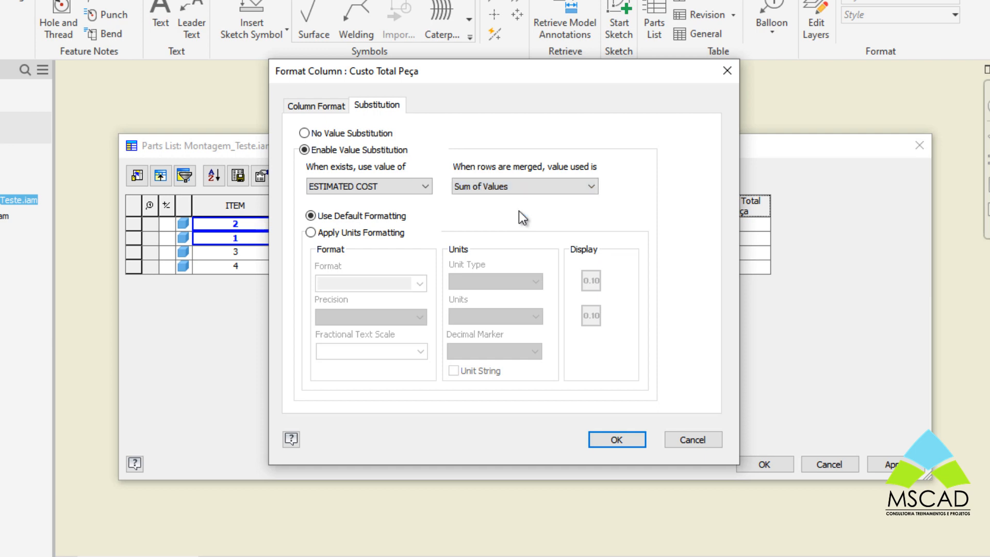
click(602, 441)
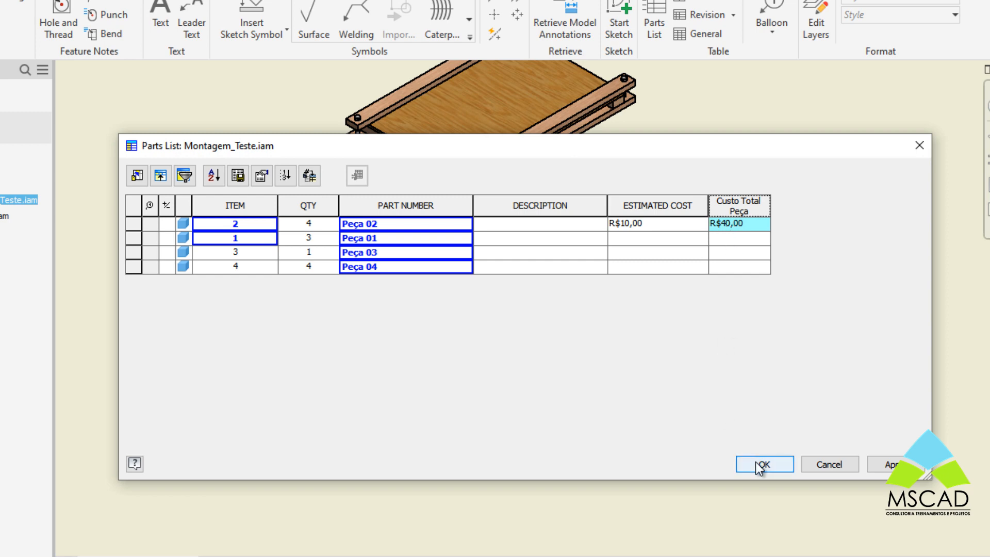
click(761, 225)
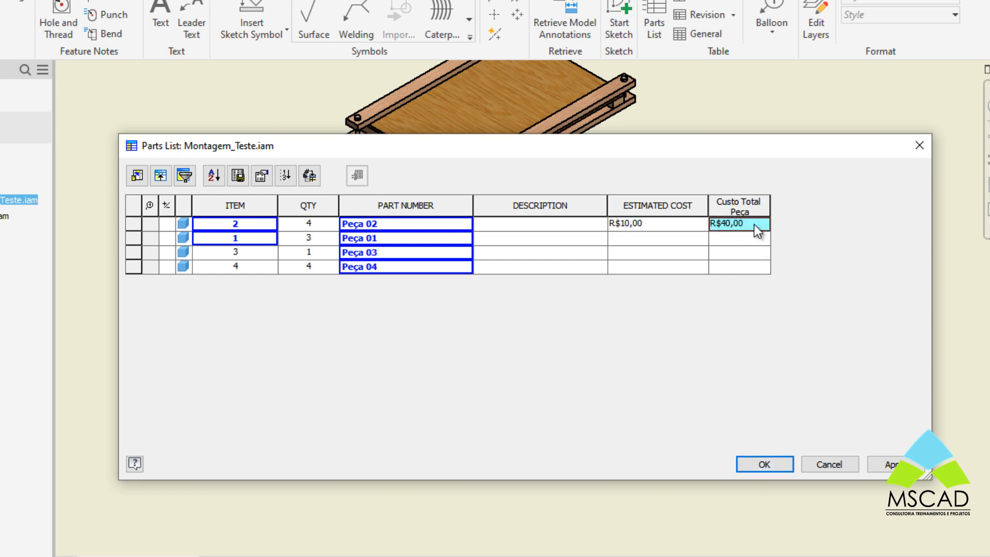
click(762, 465)
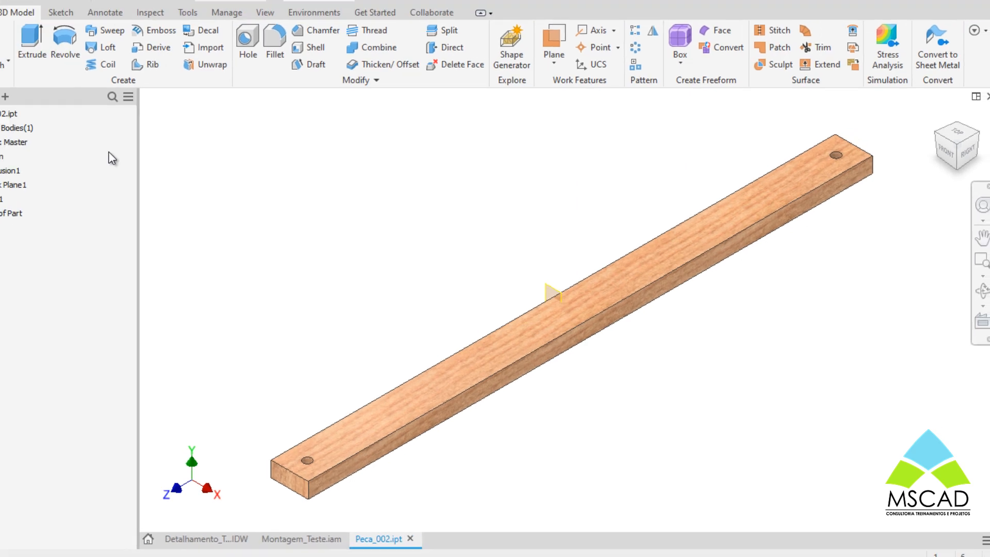
Step: Set the Estimated Cost in the project iProperties of Peca_002 to 15 and return to the Detalhamento_Teste drawing
right_click(37, 125)
click(80, 291)
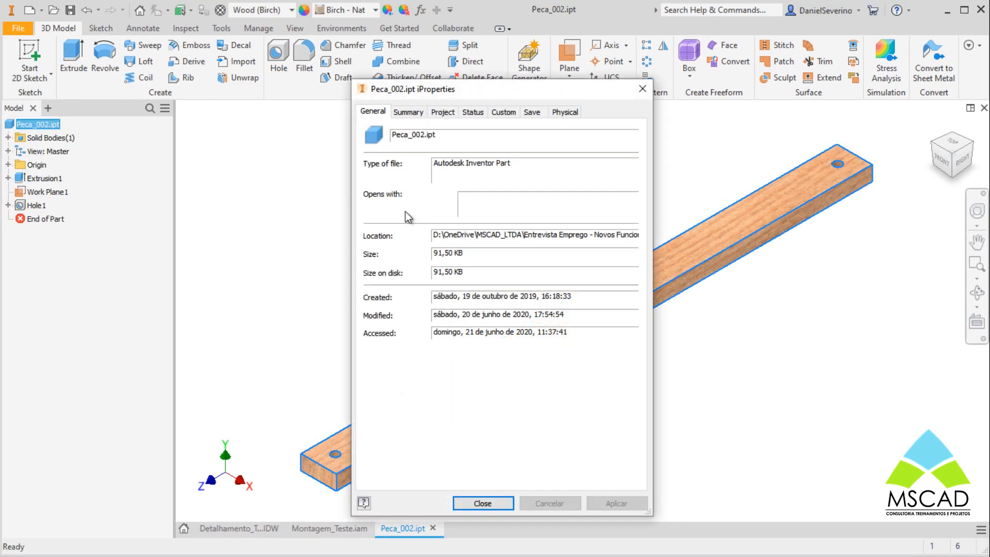
click(453, 114)
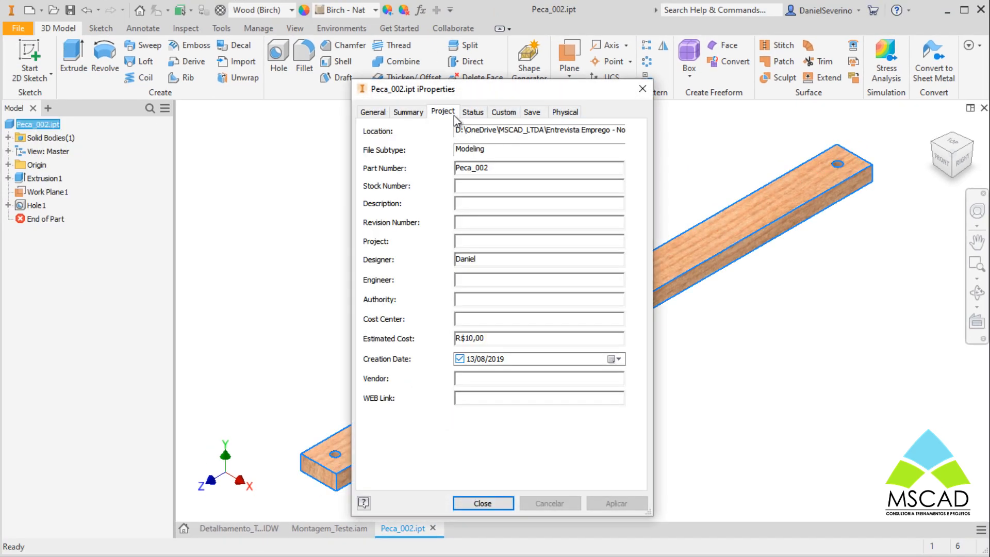
double_click(489, 339)
text(15)
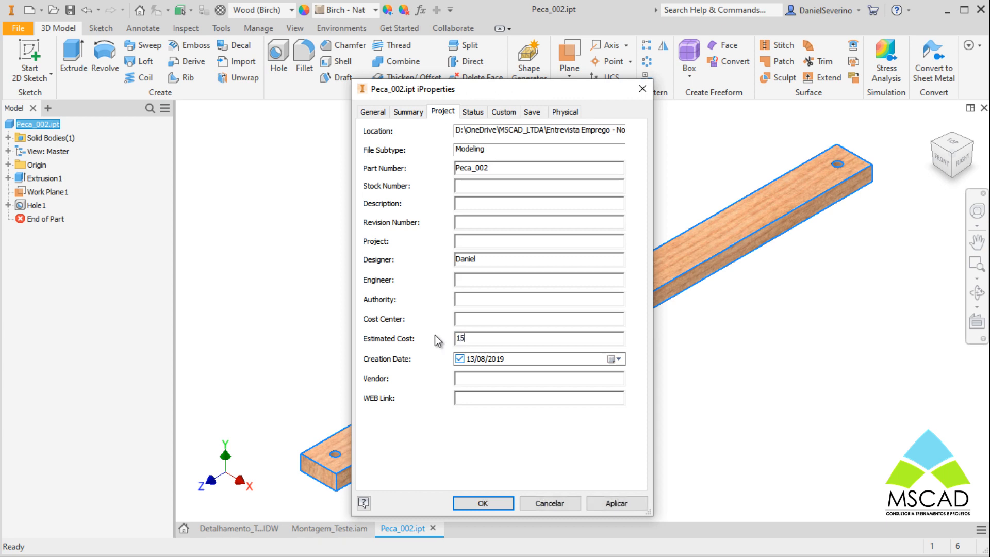
click(470, 503)
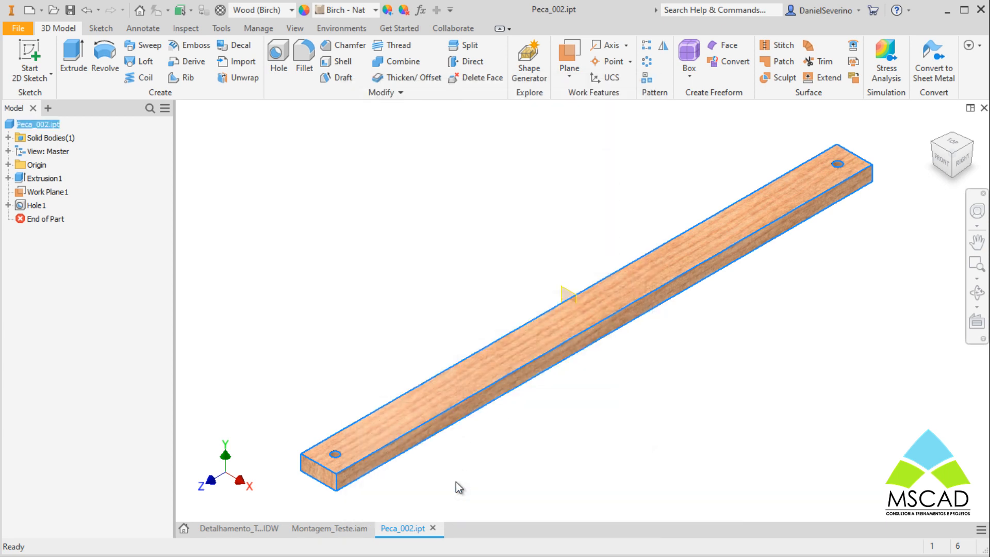
click(271, 529)
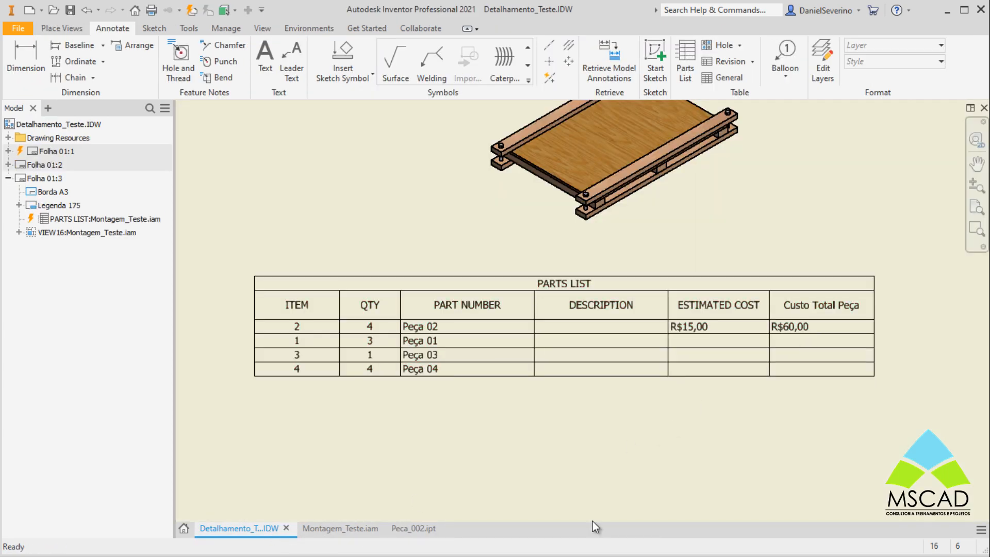
Step: Override the ESTIMATED COST of Peça 02 with 20 directly in the parts list
double_click(700, 327)
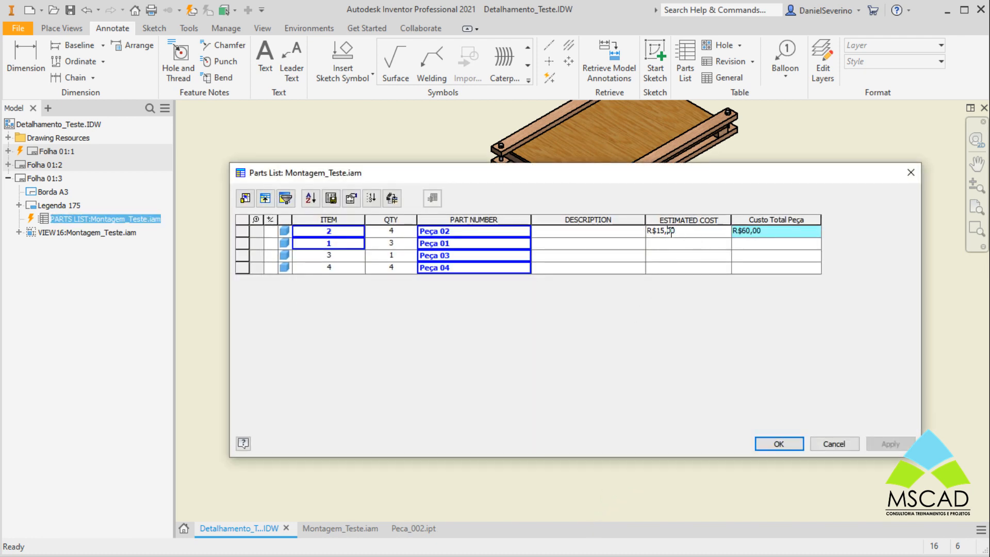
double_click(710, 234)
text(20)
key(Return)
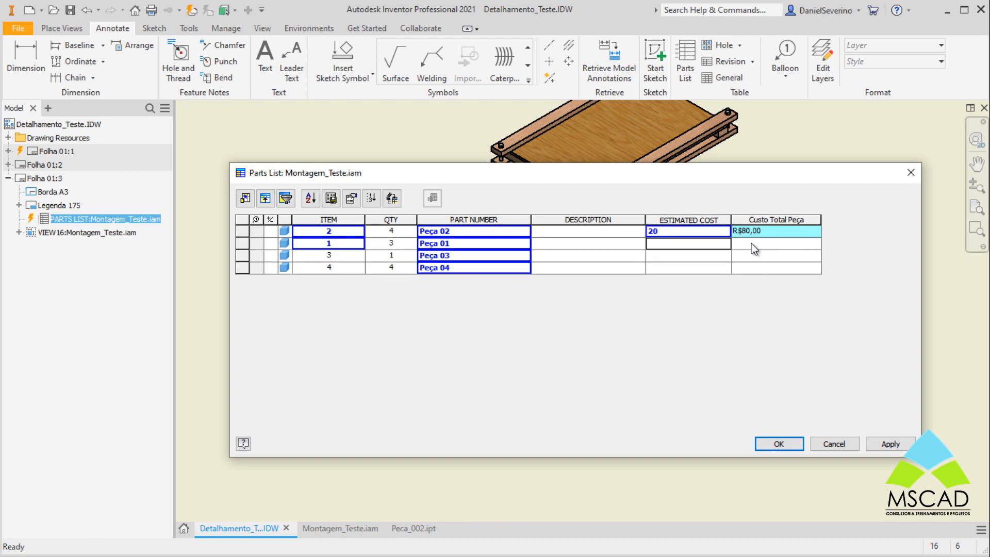
click(779, 445)
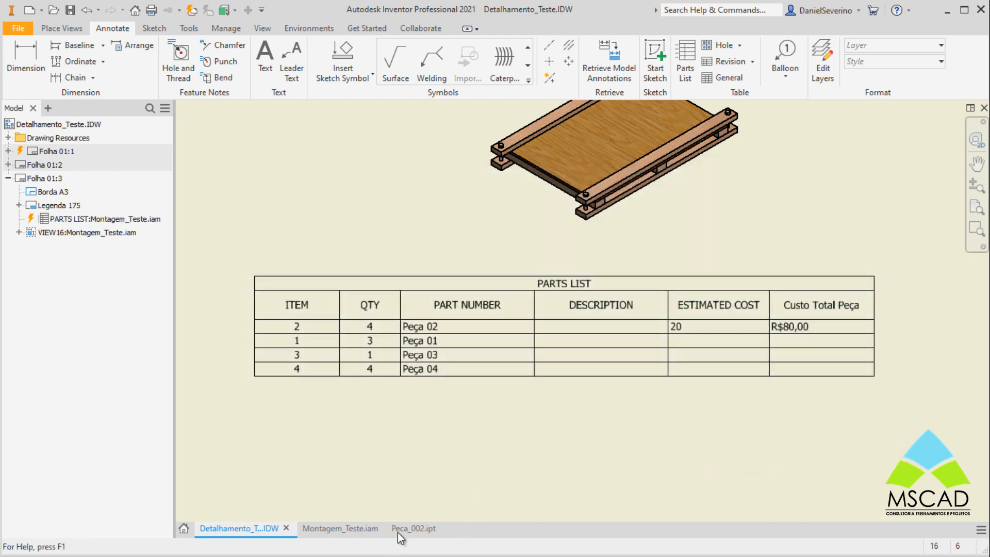
Step: Check the Estimated Cost in the project iProperties of Peca_002 and close them without changes
click(397, 531)
right_click(37, 124)
click(90, 286)
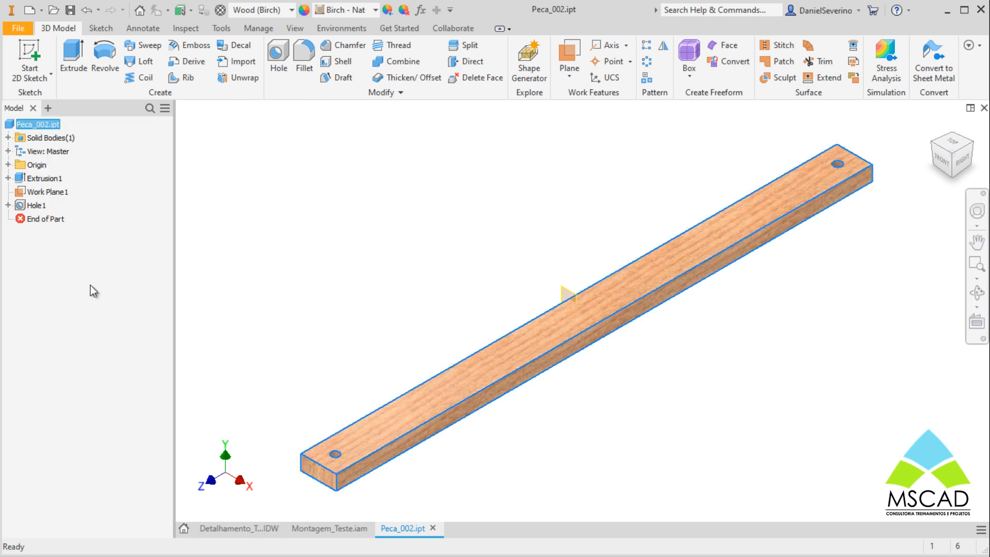
click(438, 111)
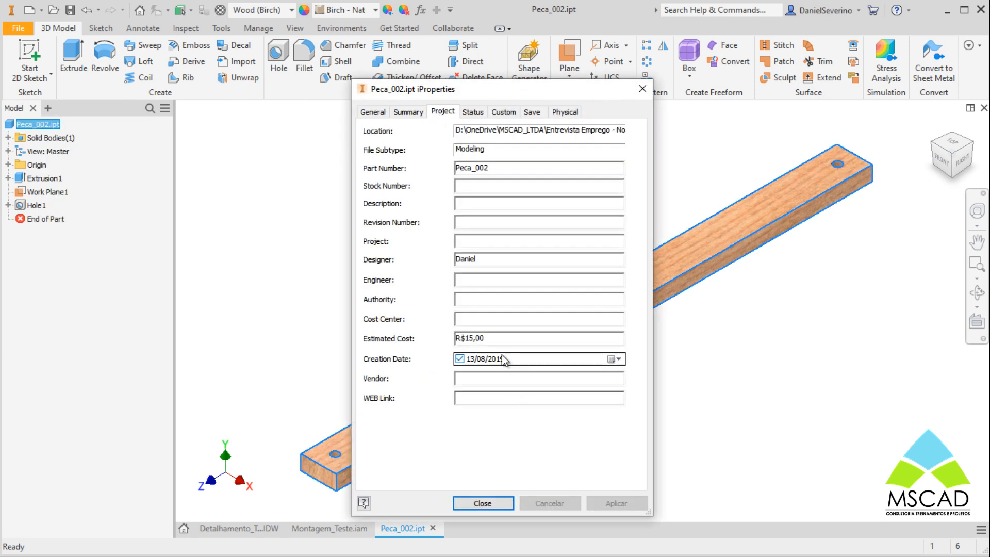
click(608, 318)
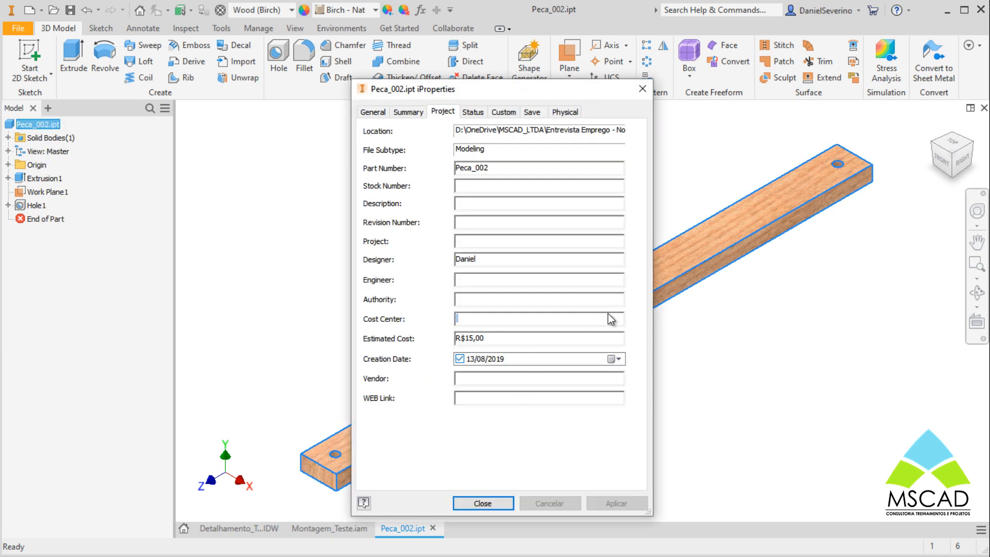
click(522, 336)
click(492, 505)
Step: Return to the Detalhamento_Teste drawing and undo the ESTIMATED COST override of Peça 02 in the parts list
click(330, 527)
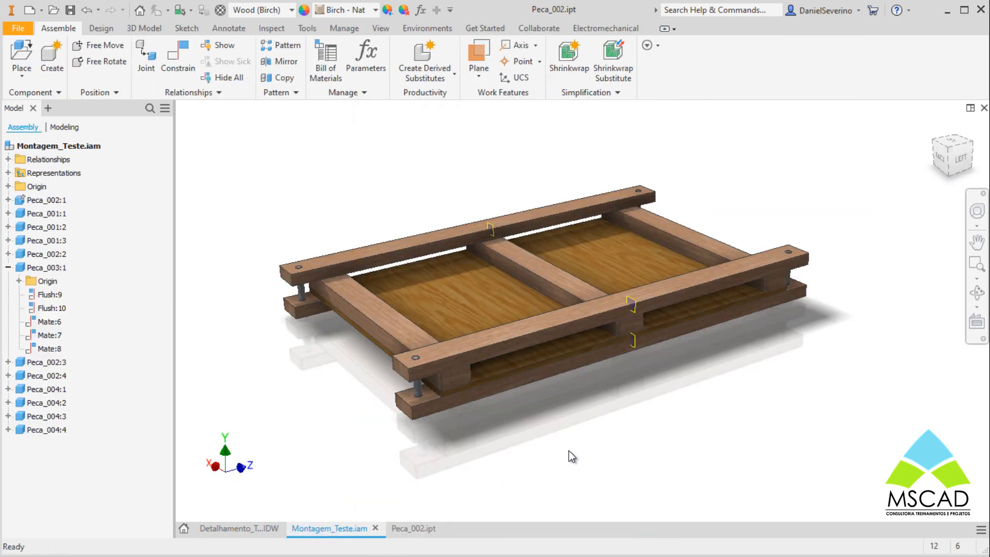
key(ctrl+Tab)
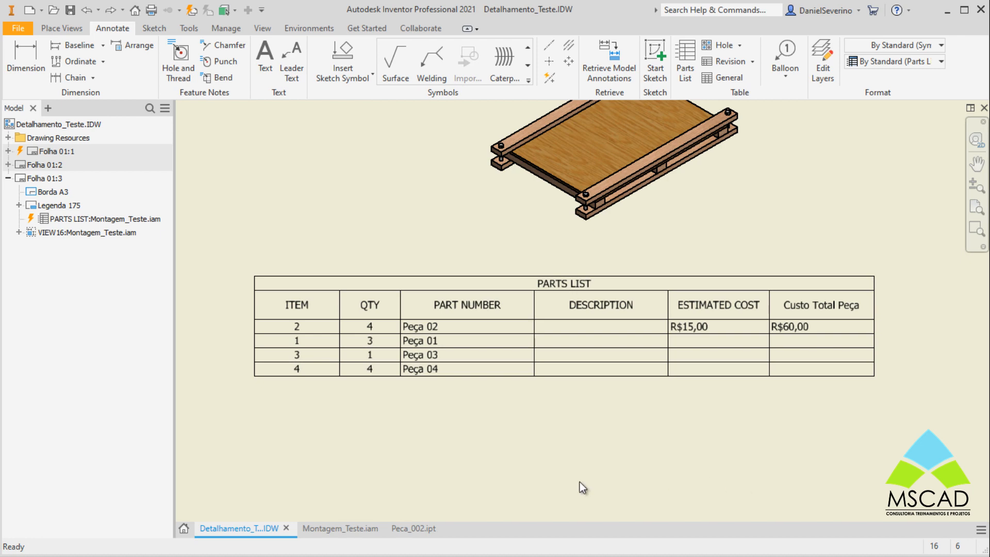
Step: Examine the mass and other physical properties in the iProperties of Peca_002
click(343, 529)
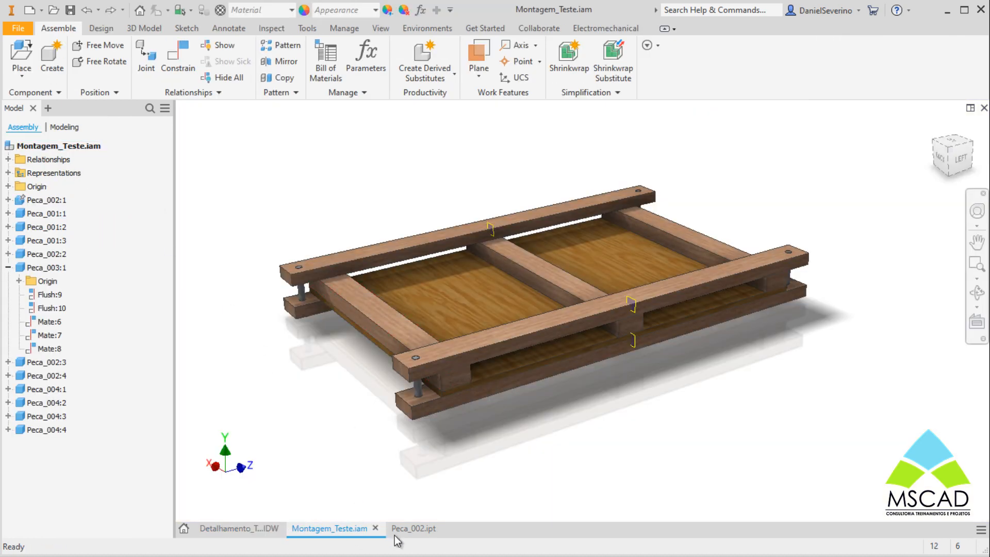
click(431, 529)
right_click(42, 123)
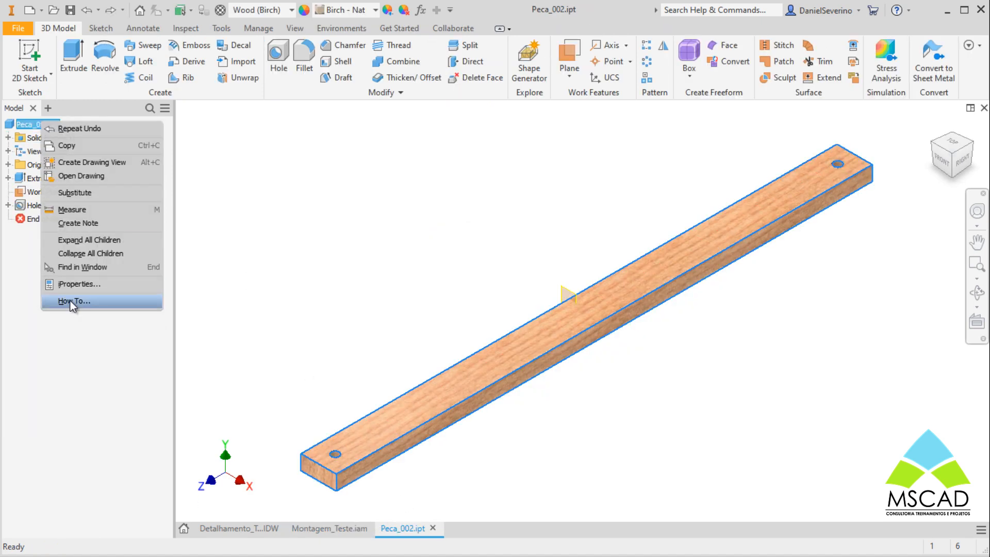
click(79, 284)
click(564, 111)
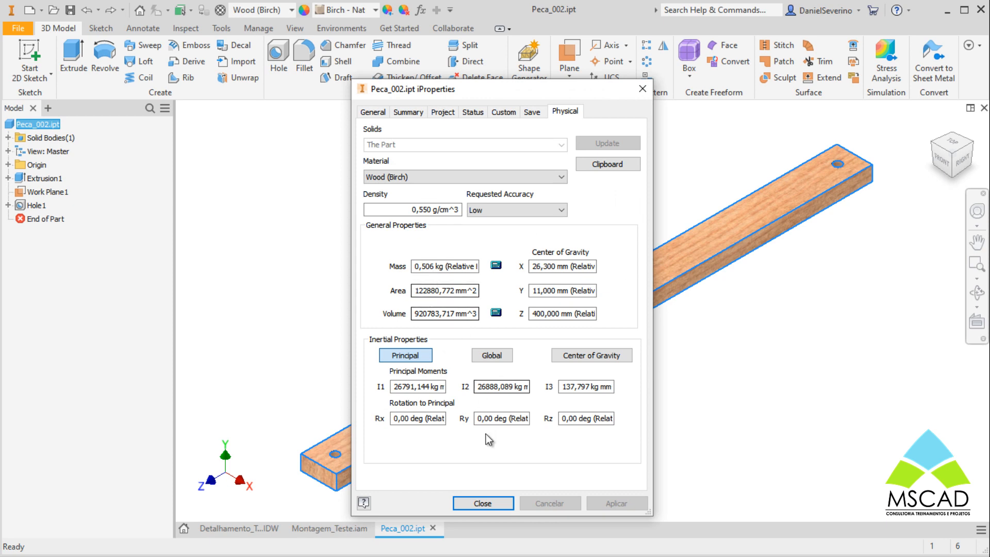
click(493, 501)
Step: Add the MASS property as a column in the Detalhamento_Teste drawing's parts list
click(238, 529)
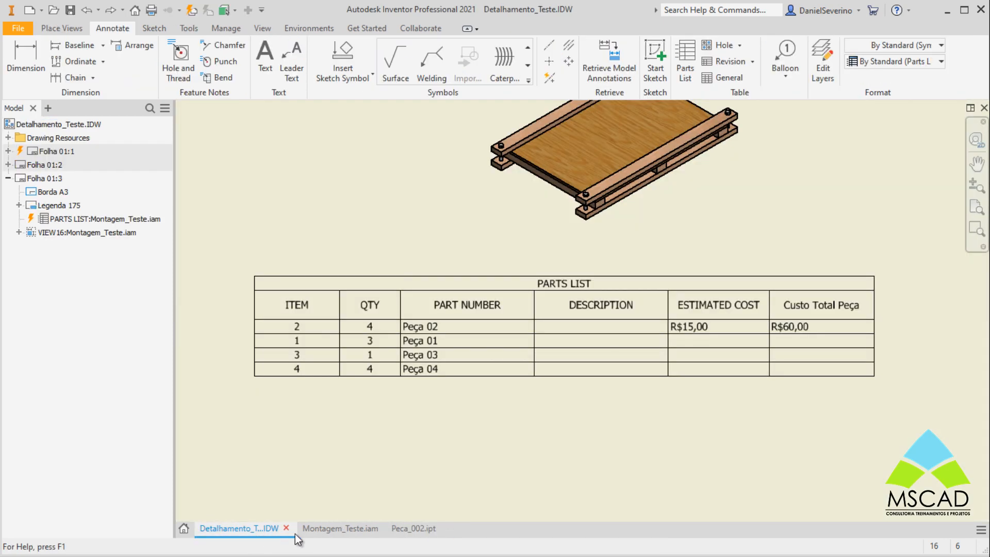
click(493, 302)
double_click(480, 308)
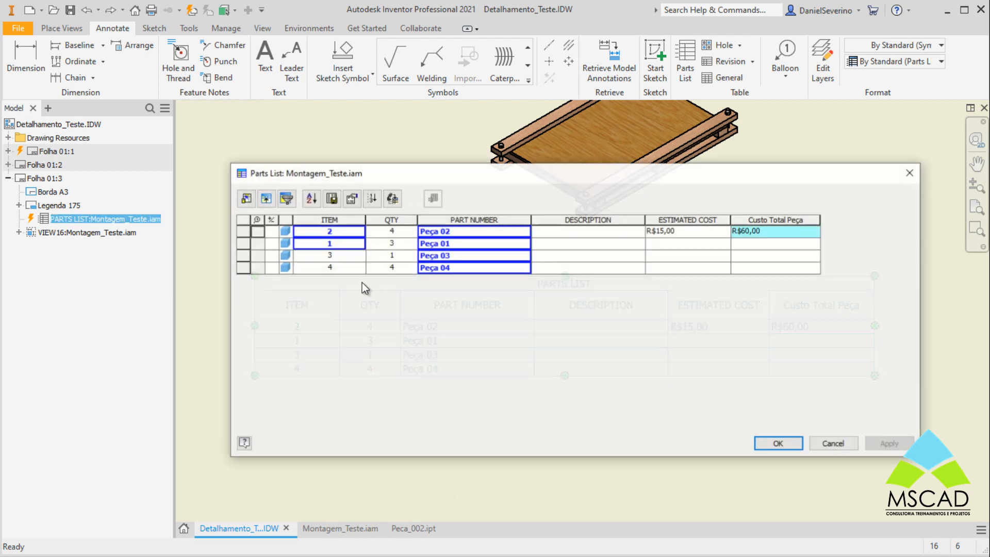
click(238, 200)
drag(425, 273, 420, 308)
click(271, 303)
click(469, 288)
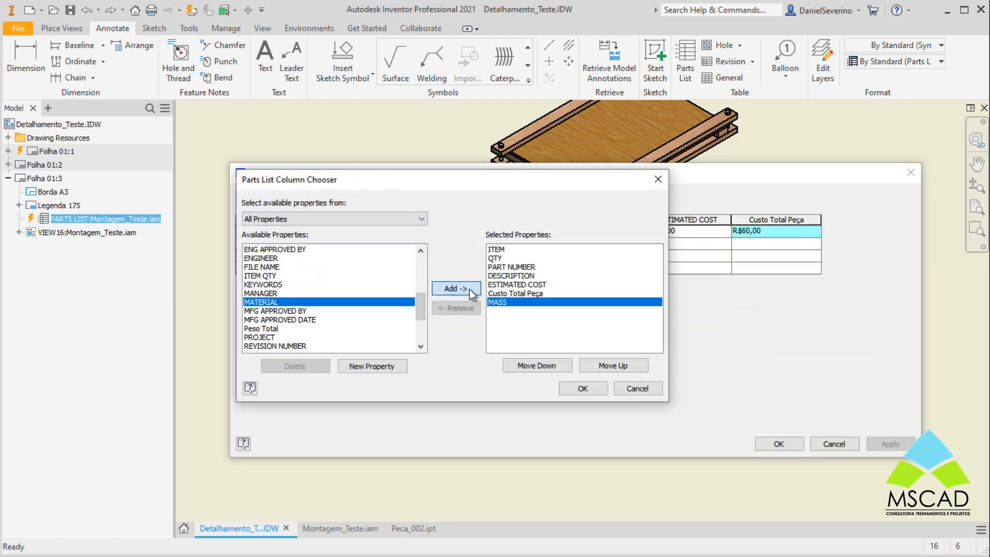
click(582, 388)
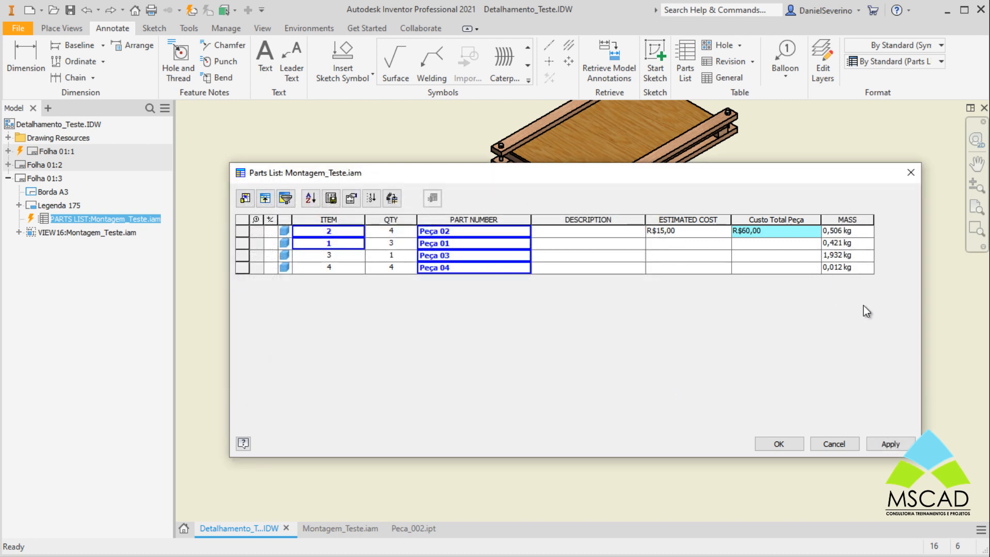
Step: Define a new property named Peso Total Peças and add it as a column after MASS in the parts list
click(244, 199)
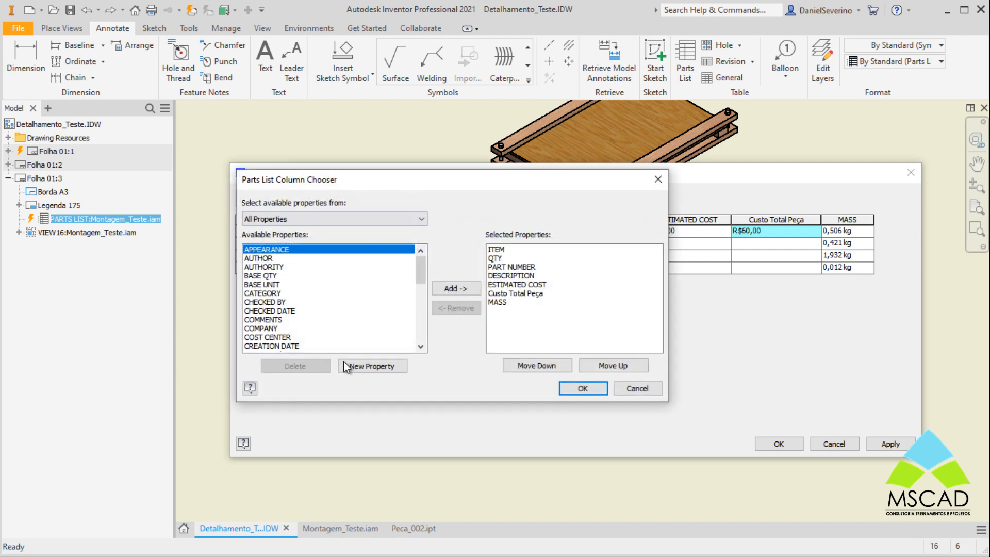
click(370, 366)
click(515, 172)
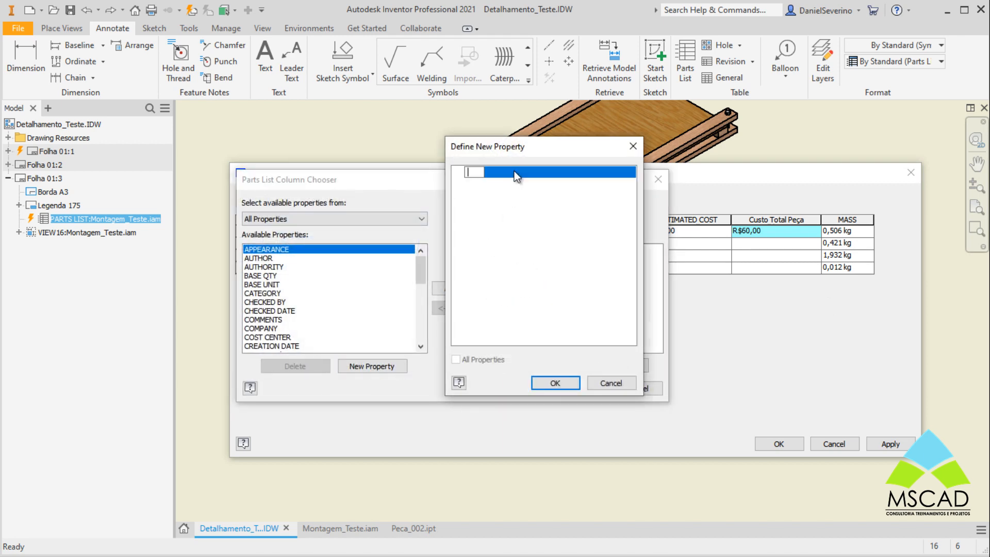
text(Peso Total e)
key(BackSpace)
text(Peças)
key(Return)
click(549, 381)
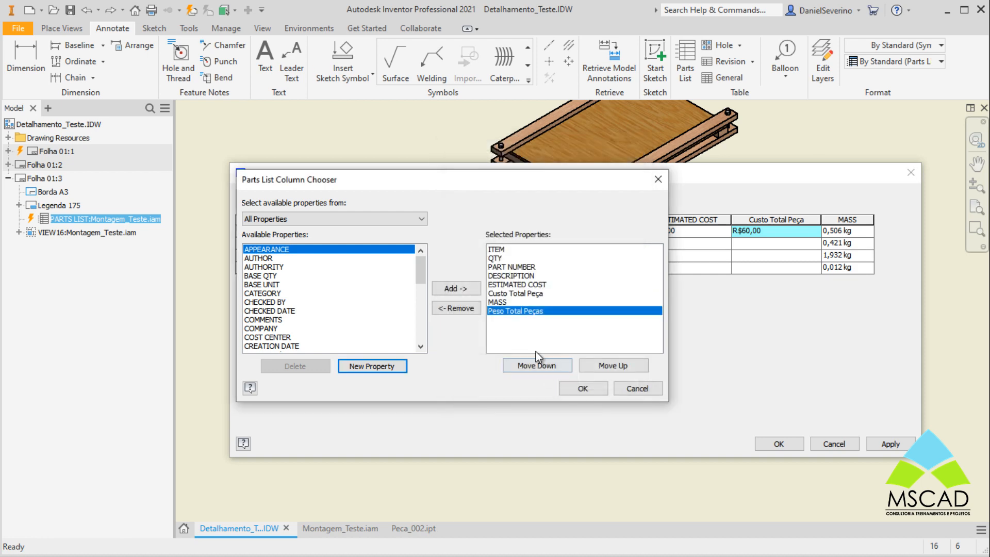
click(590, 394)
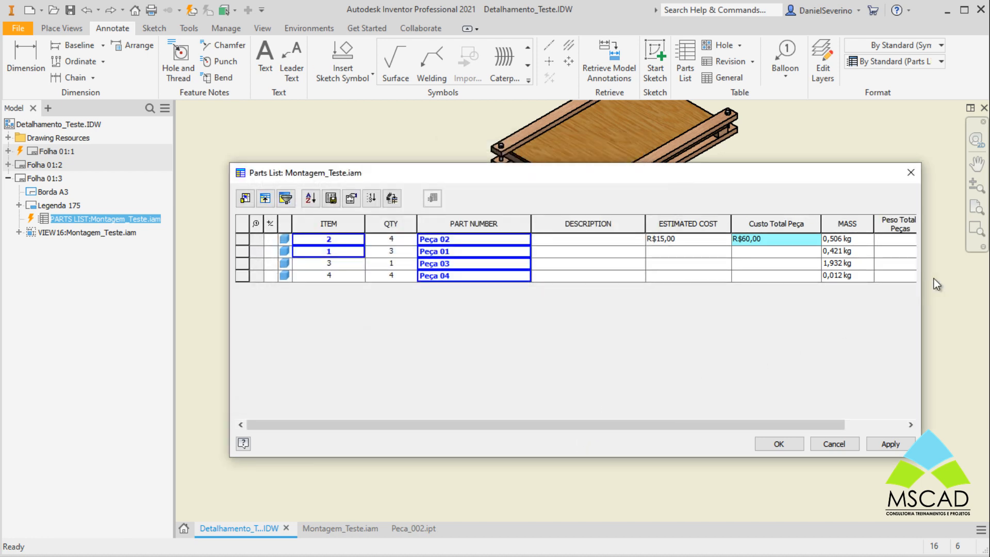
Step: Enable value substitution for the Peso Total Peças column, using the value of the MASS property
drag(921, 287, 966, 286)
drag(716, 172, 644, 168)
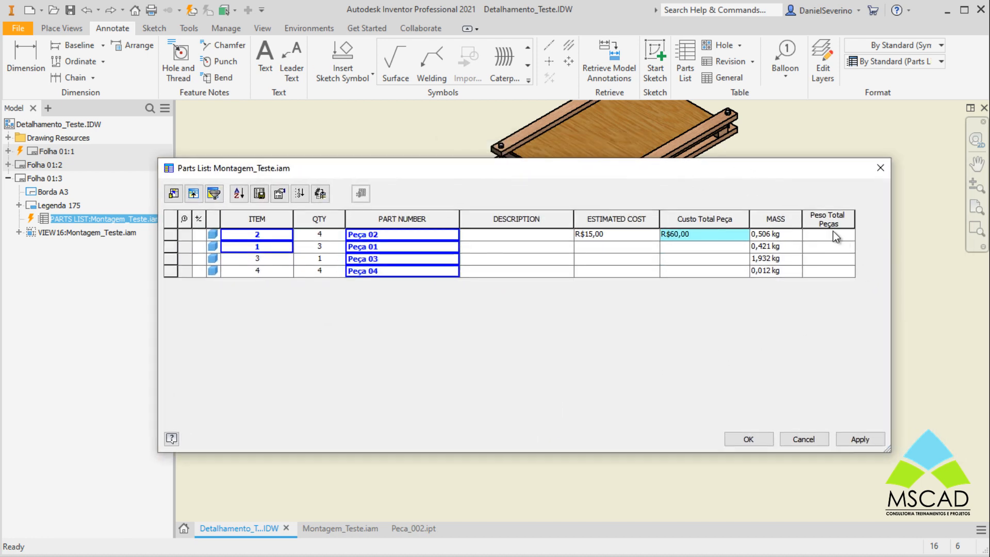
right_click(828, 219)
click(860, 274)
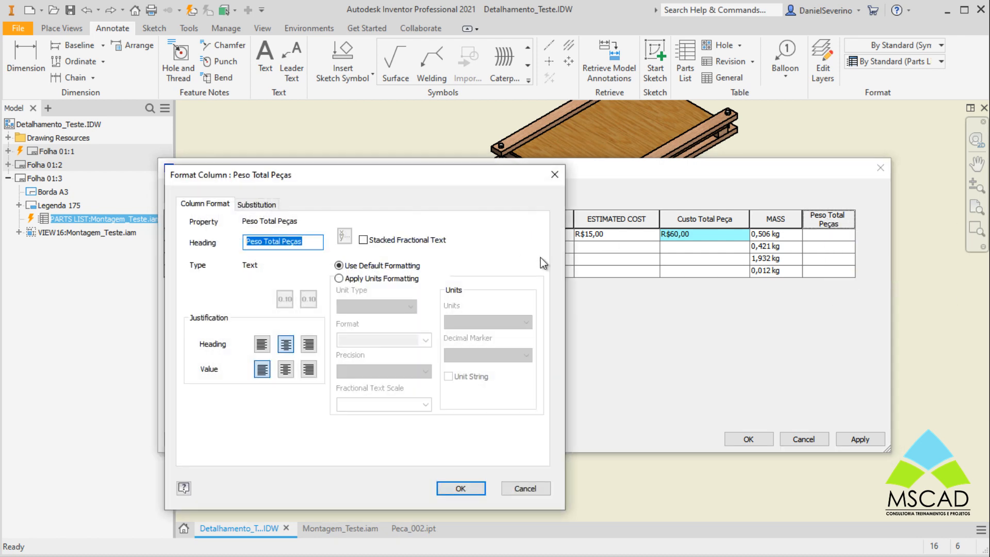
click(251, 205)
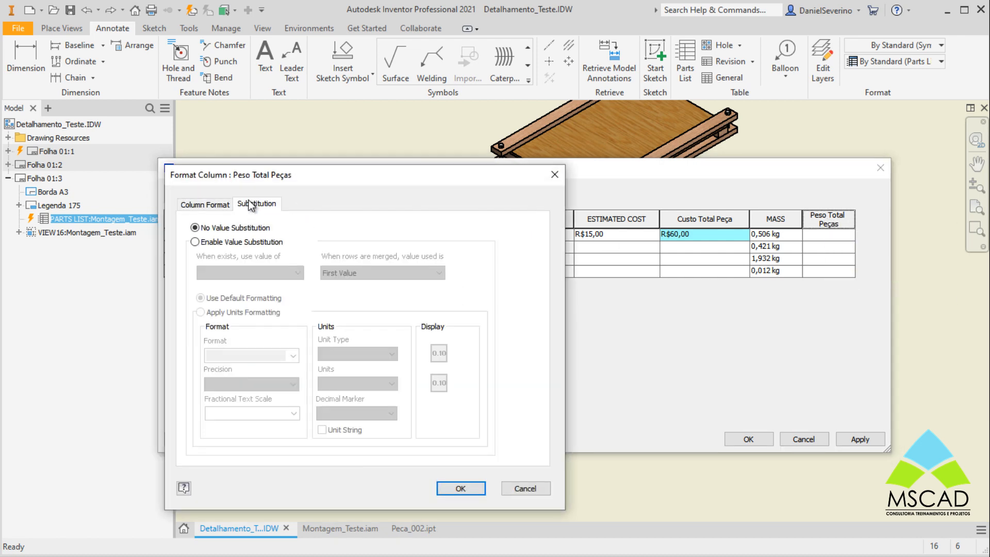
click(195, 242)
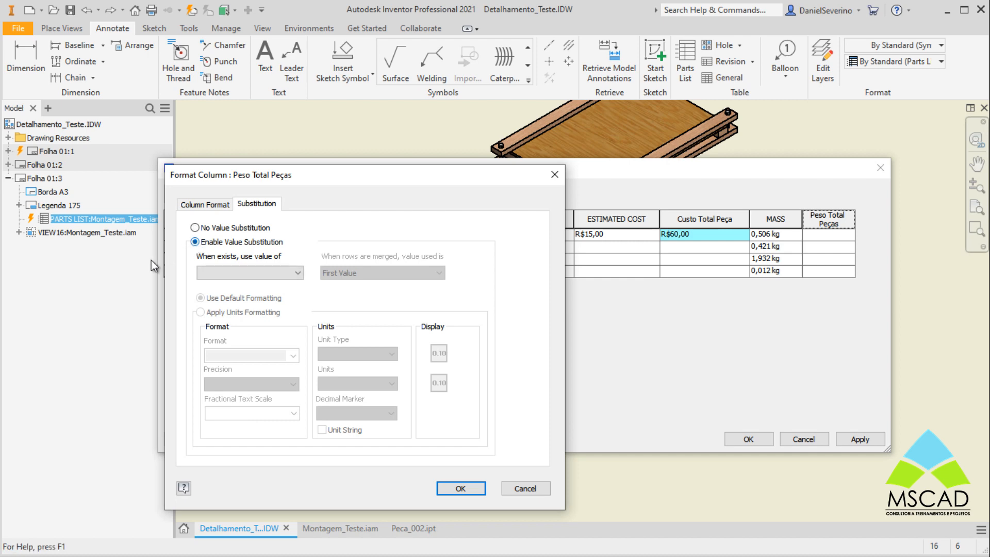
click(256, 272)
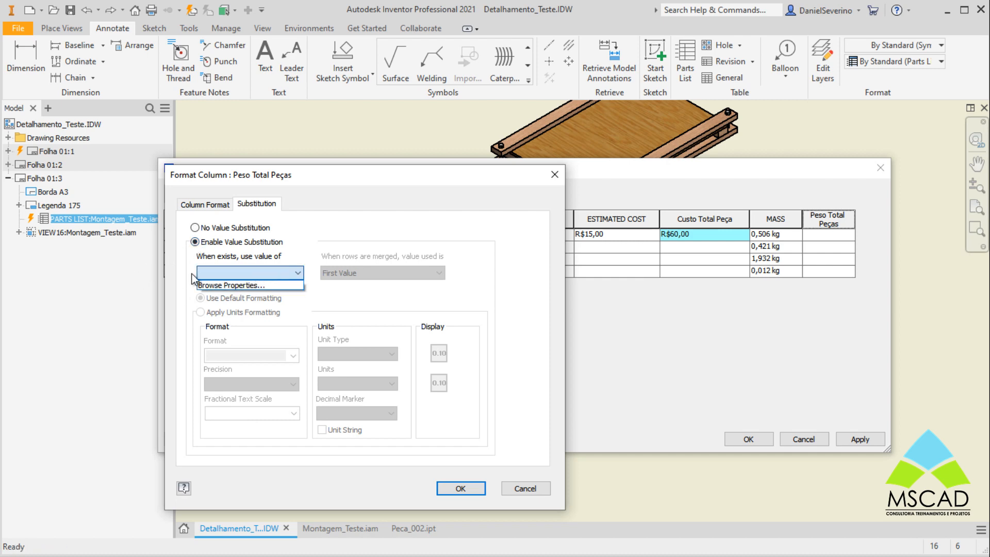
click(227, 286)
drag(360, 266, 356, 306)
click(223, 304)
click(227, 313)
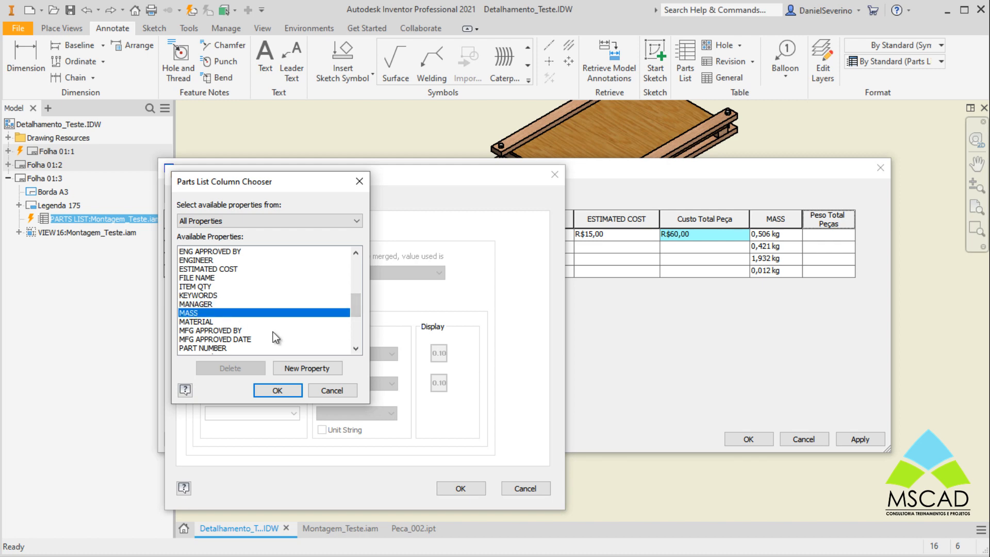
click(233, 269)
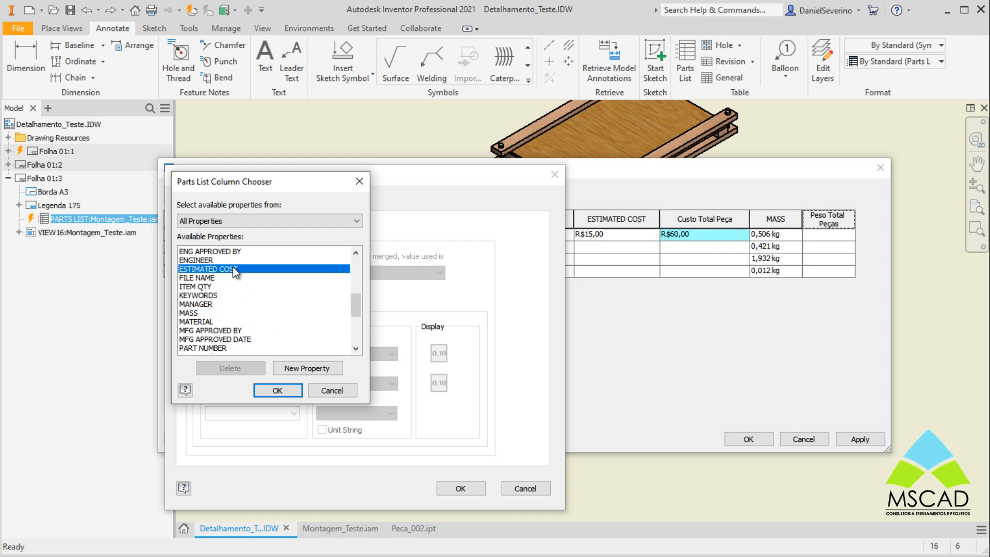
click(193, 313)
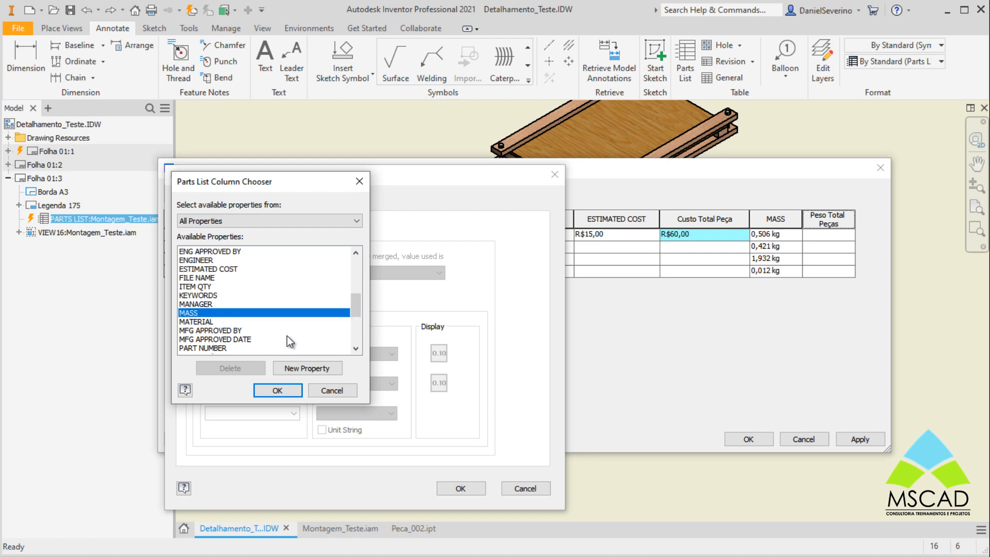
click(277, 391)
Step: Set the value used for merged rows in the Peso Total Peças column to Sum of Values and accept the parts list
click(365, 269)
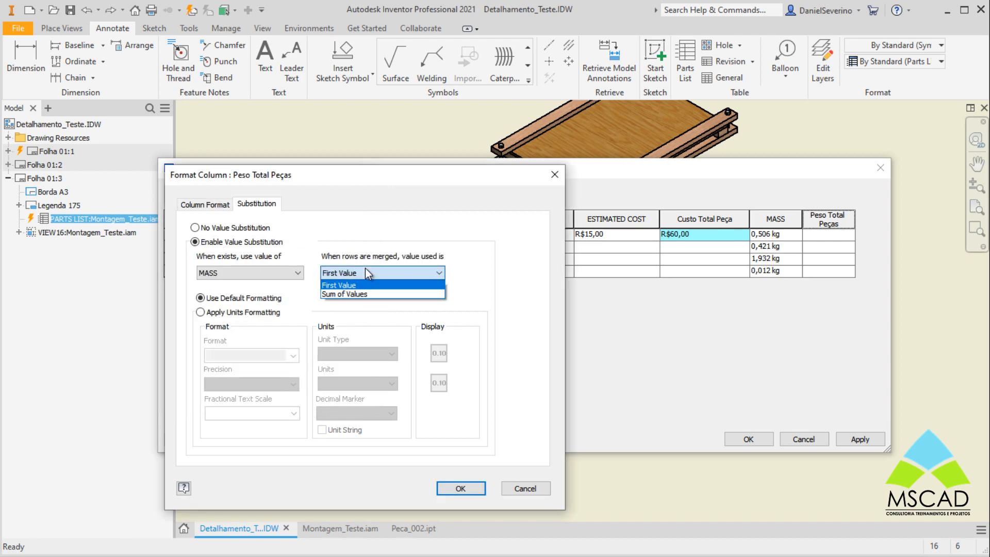
click(355, 295)
click(454, 487)
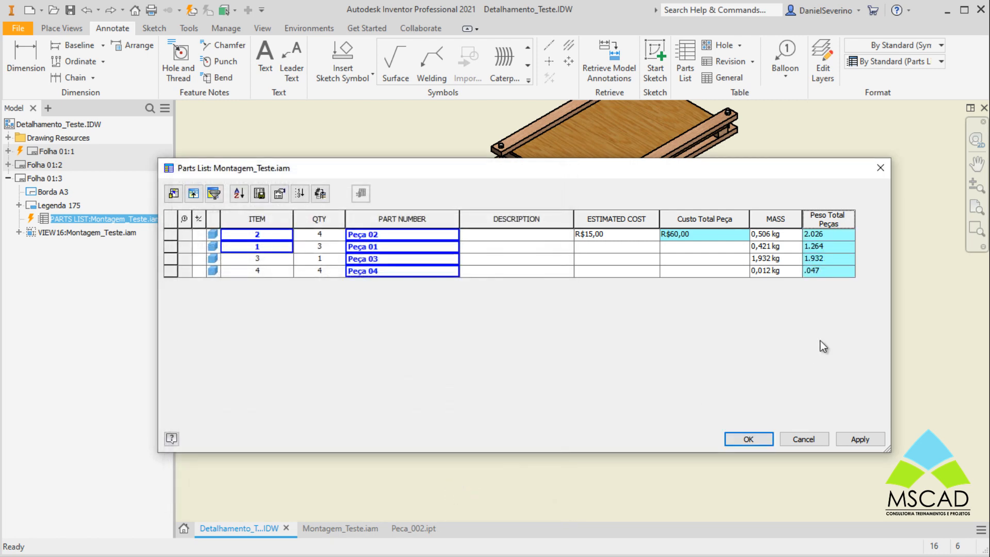
click(748, 439)
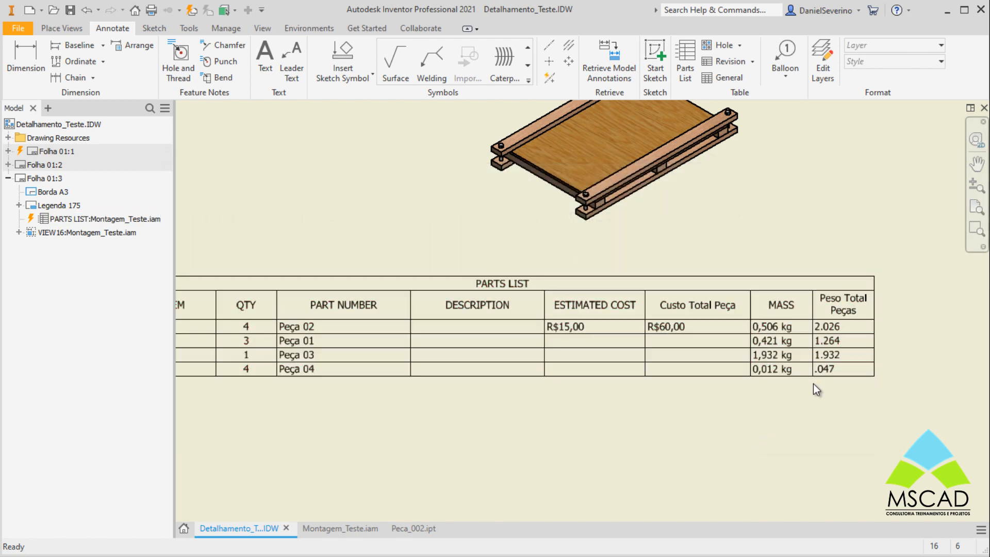
Step: Move the widened parts list so it sits roughly centred beneath the isometric assembly view
scroll(758, 413, down, 5)
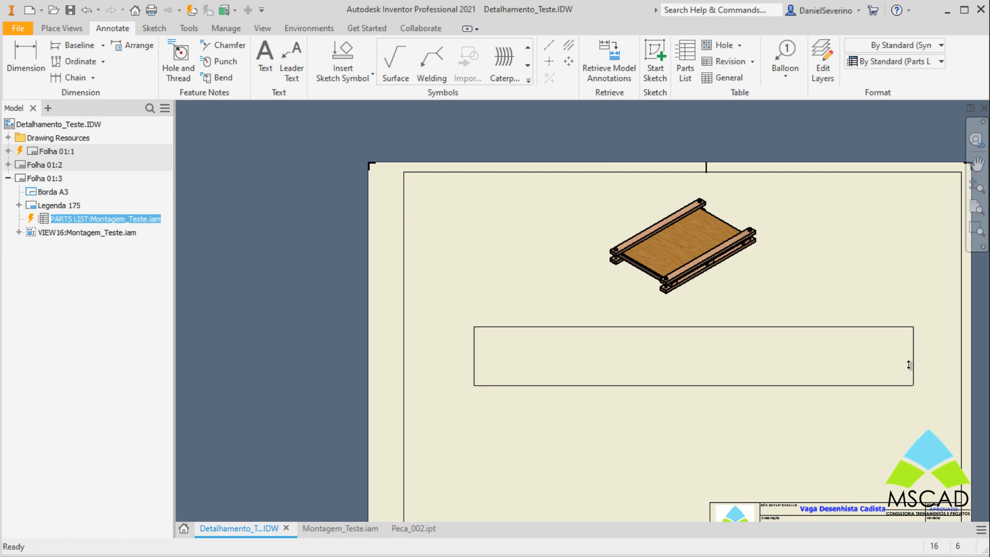
click(910, 361)
scroll(910, 361, up, 8)
middle_drag(817, 363, 820, 376)
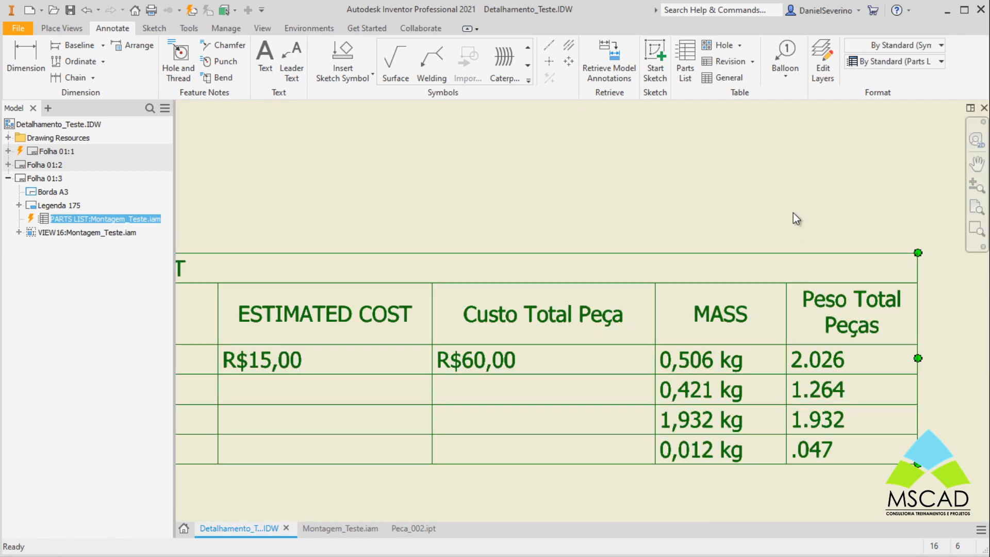
click(793, 212)
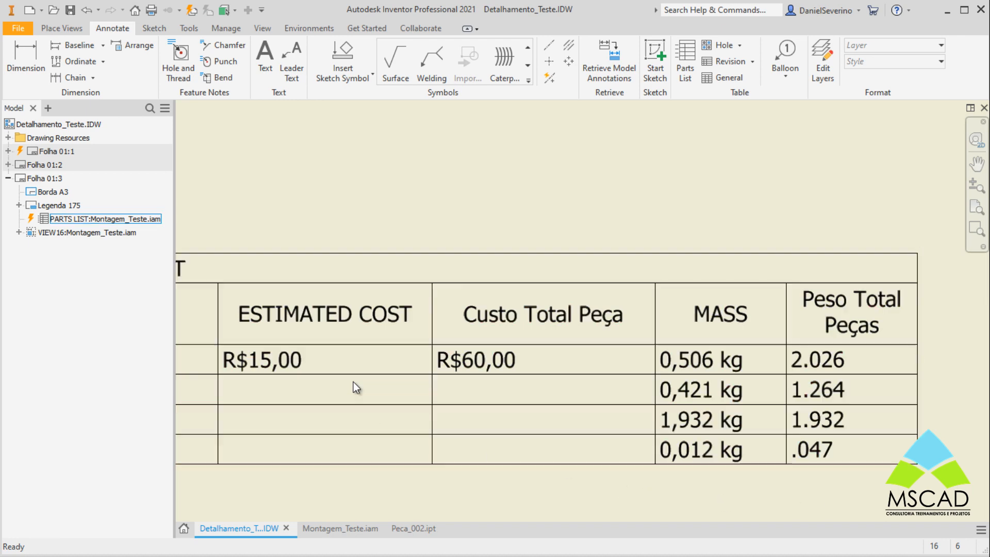
click(338, 527)
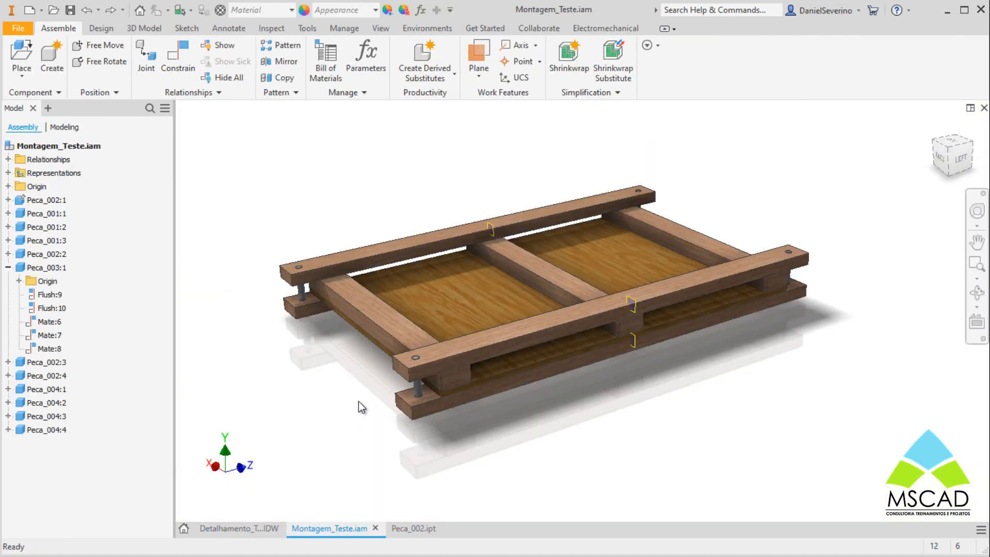
click(397, 331)
right_click(395, 332)
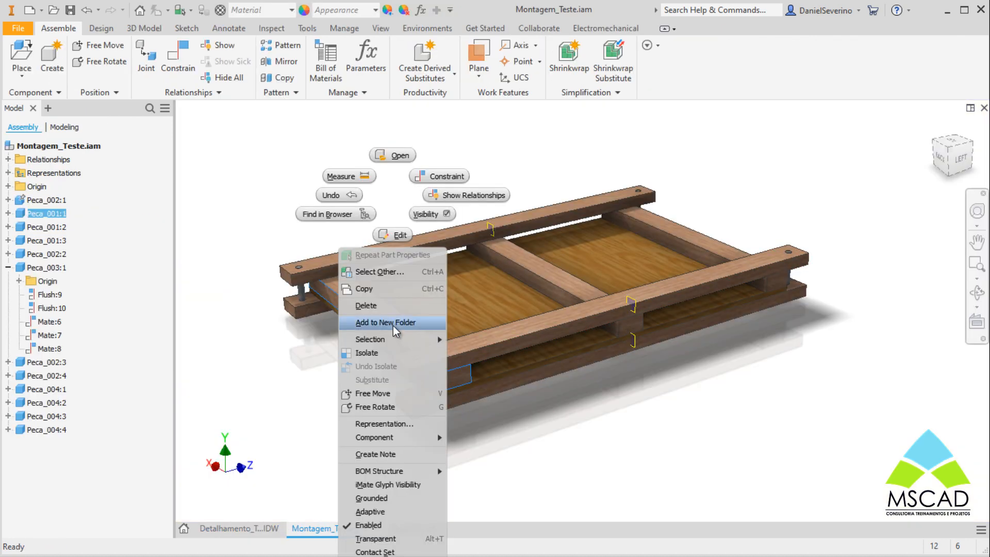
key(Escape)
click(242, 527)
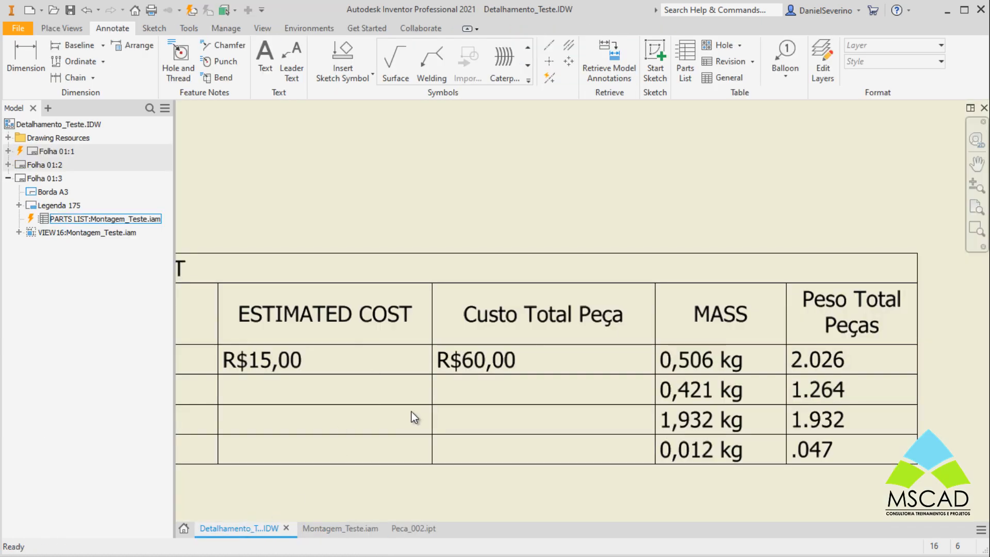
scroll(710, 199, down, 3)
mouse_move(707, 216)
middle_down()
mouse_move(698, 365)
mouse_move(662, 325)
mouse_move(675, 295)
middle_up()
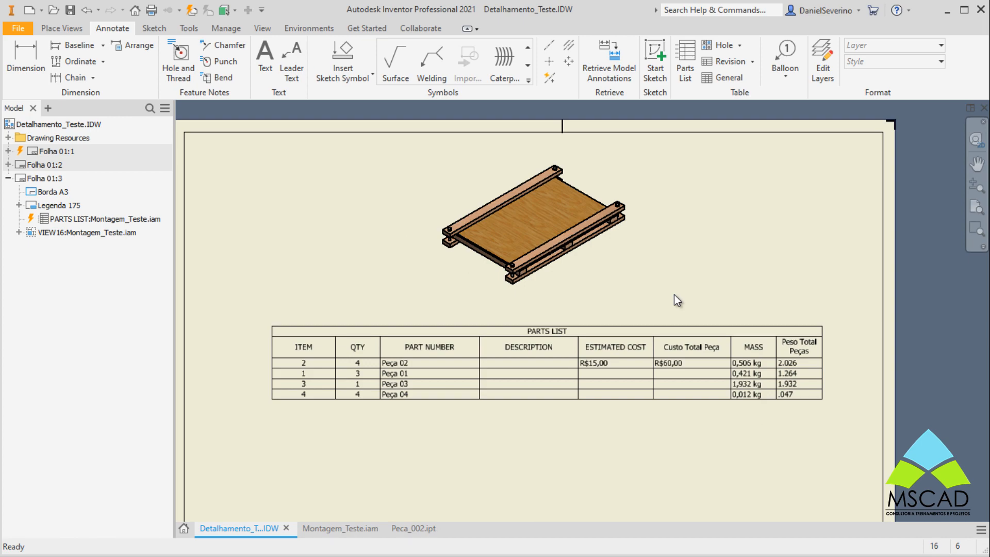